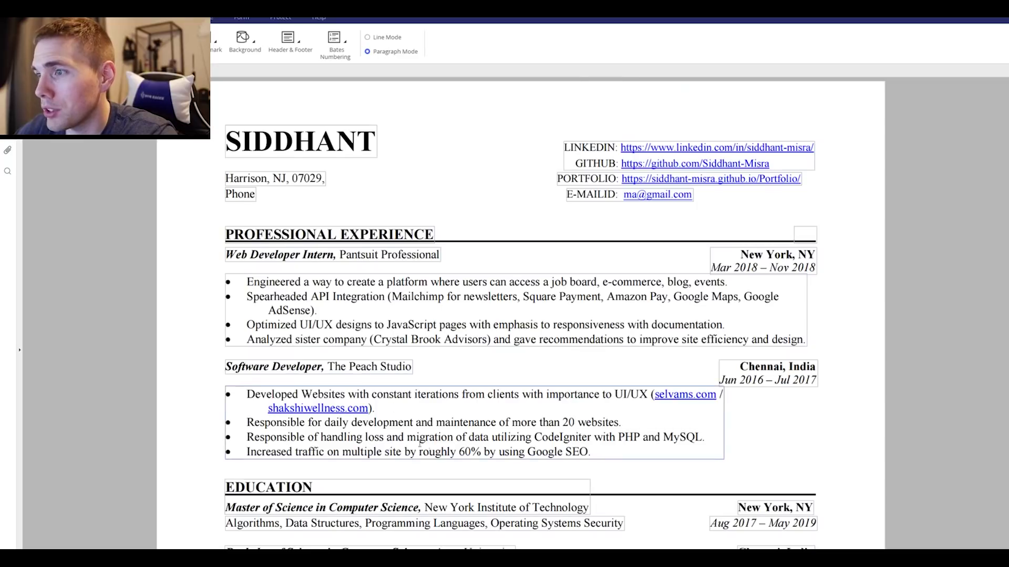
Step: Delete the Leadership box from the Additional Skills section
{"action": "scroll", "coordinate": [286, 361], "scroll_direction": "down", "scroll_amount": 6}
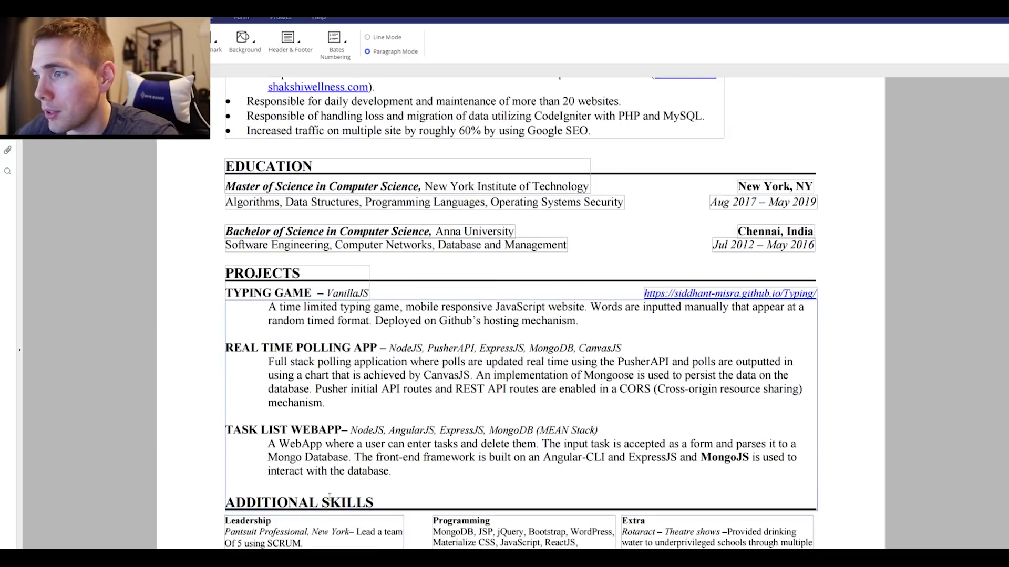
{"action": "scroll", "coordinate": [314, 466], "scroll_direction": "up", "scroll_amount": 3}
{"action": "scroll", "coordinate": [314, 466], "scroll_direction": "up", "scroll_amount": 3}
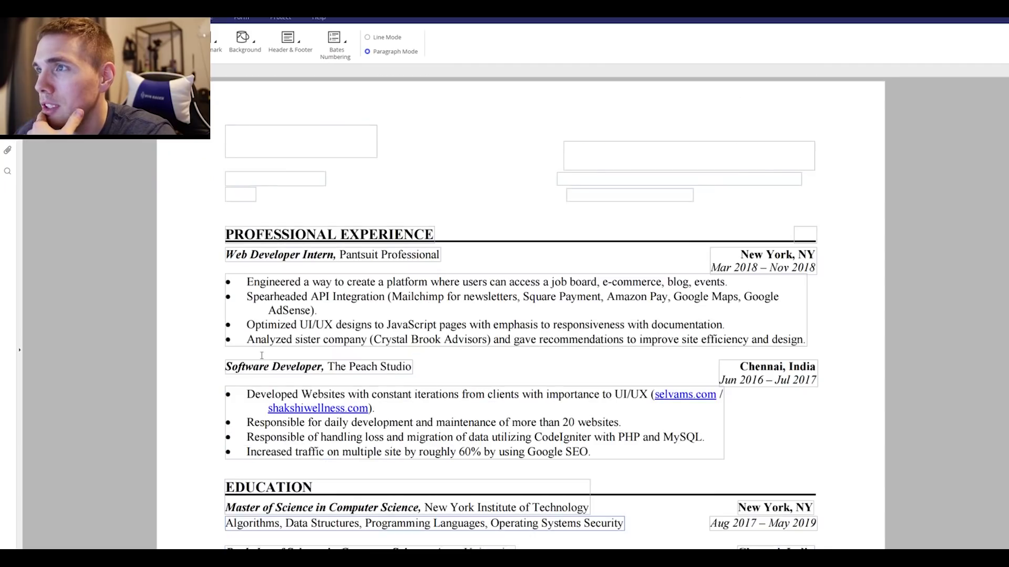
{"action": "scroll", "coordinate": [208, 355], "scroll_direction": "down", "scroll_amount": 4}
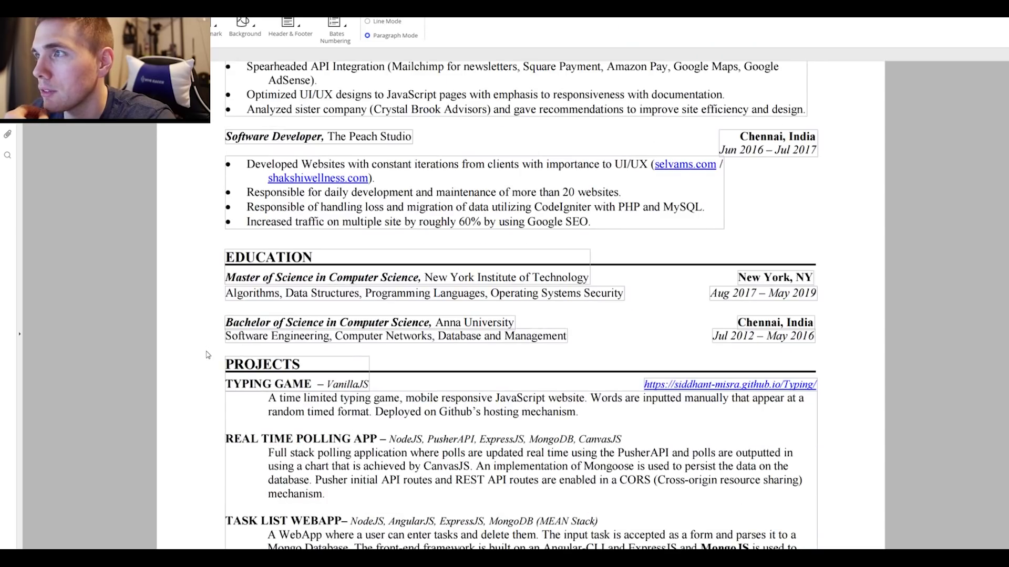
{"action": "scroll", "coordinate": [206, 355], "scroll_direction": "down", "scroll_amount": 2}
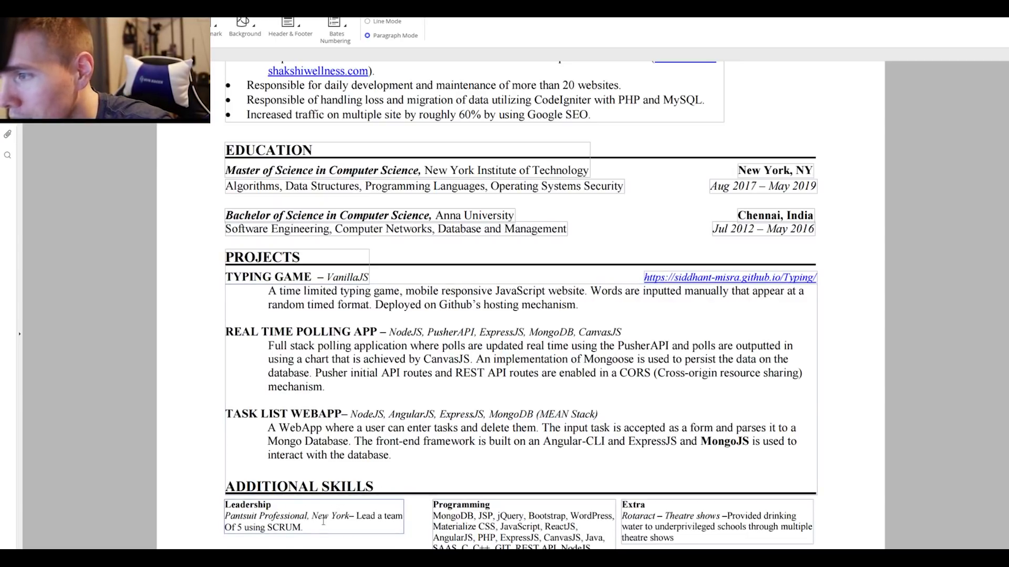
{"action": "left_click", "coordinate": [282, 501]}
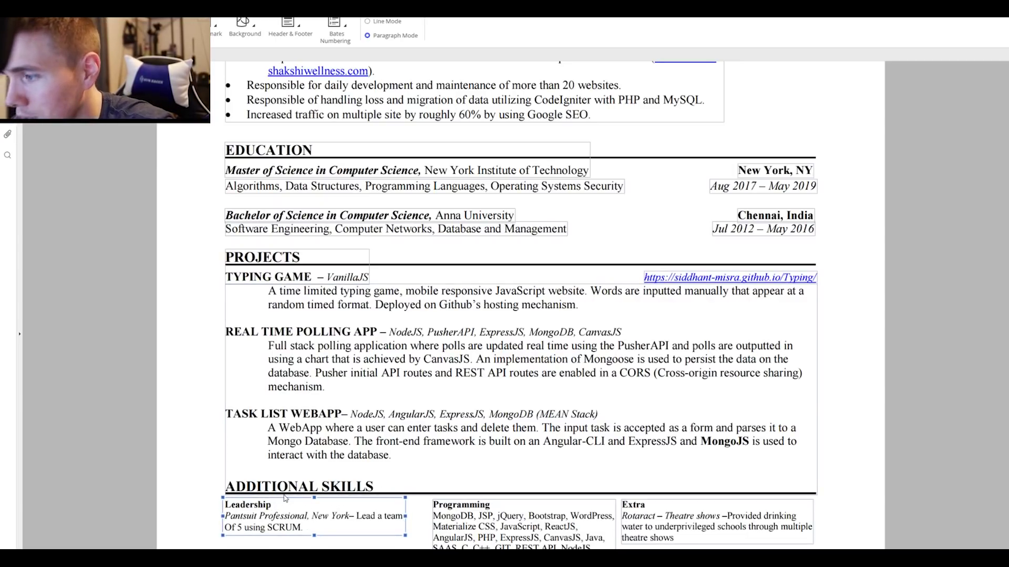
{"action": "key", "text": "Delete"}
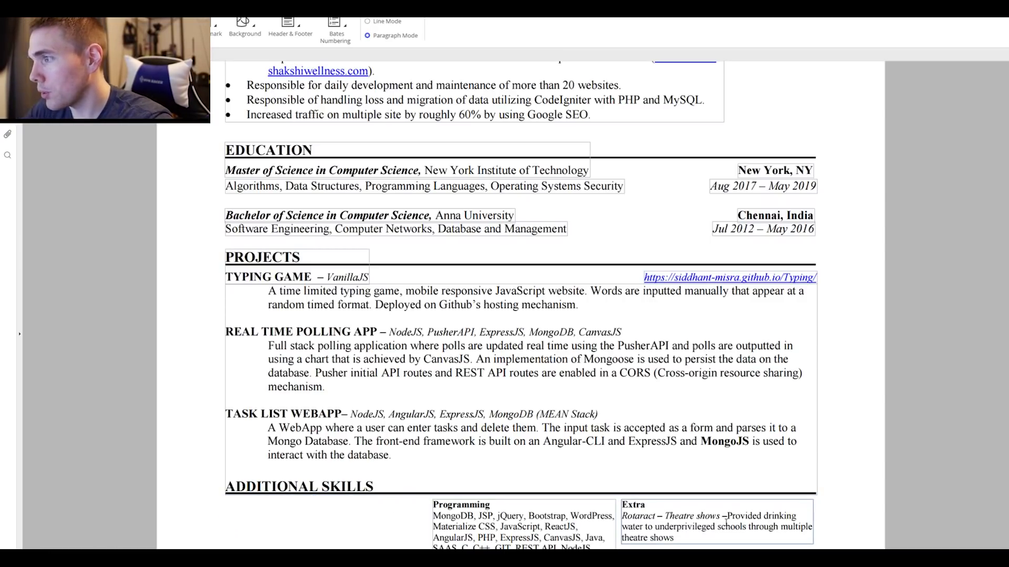
Step: Delete the Extra skills box so only the Programming box remains
{"action": "left_click", "coordinate": [678, 502]}
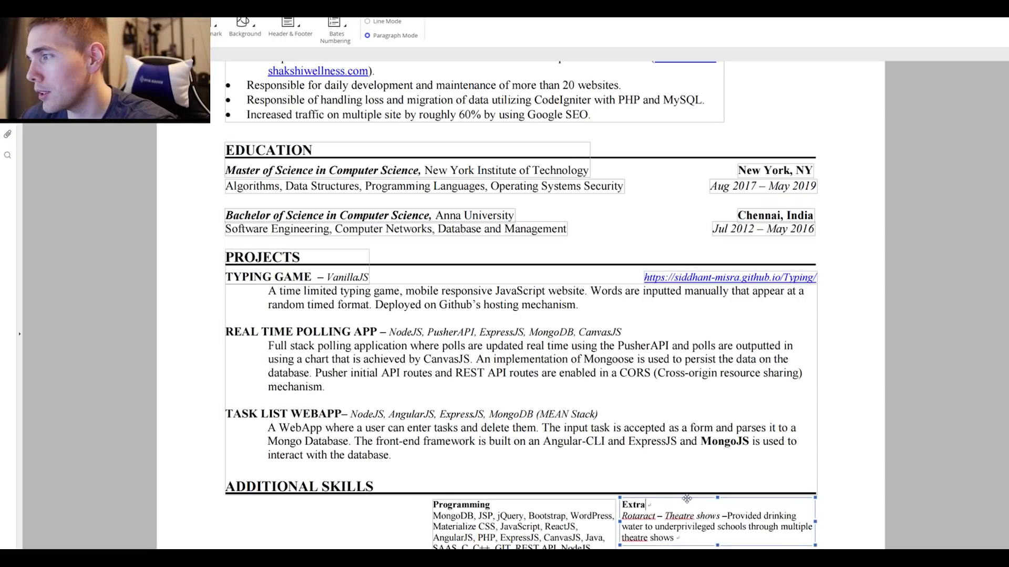
{"action": "left_click", "coordinate": [687, 498]}
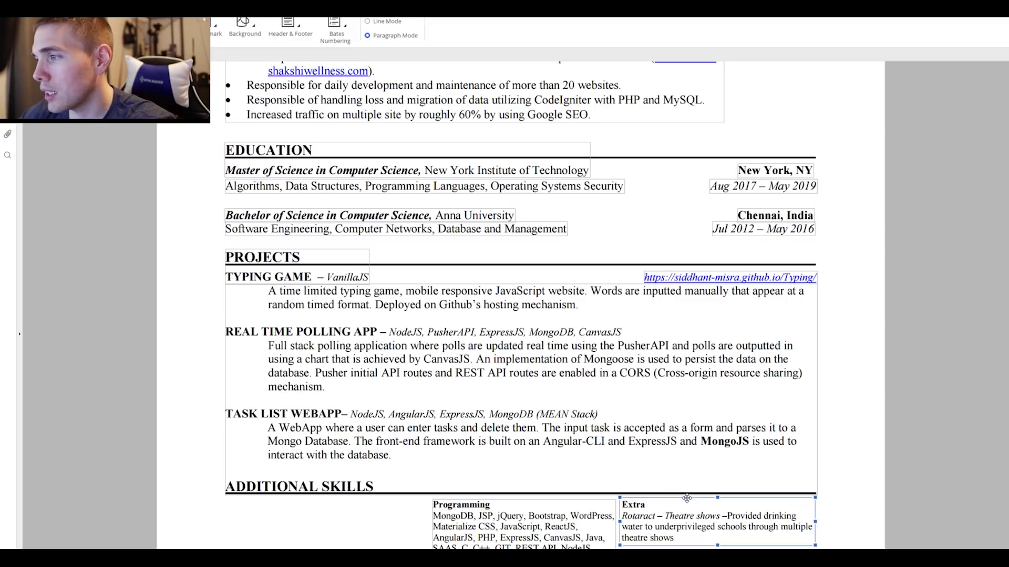
{"action": "key", "text": "Delete"}
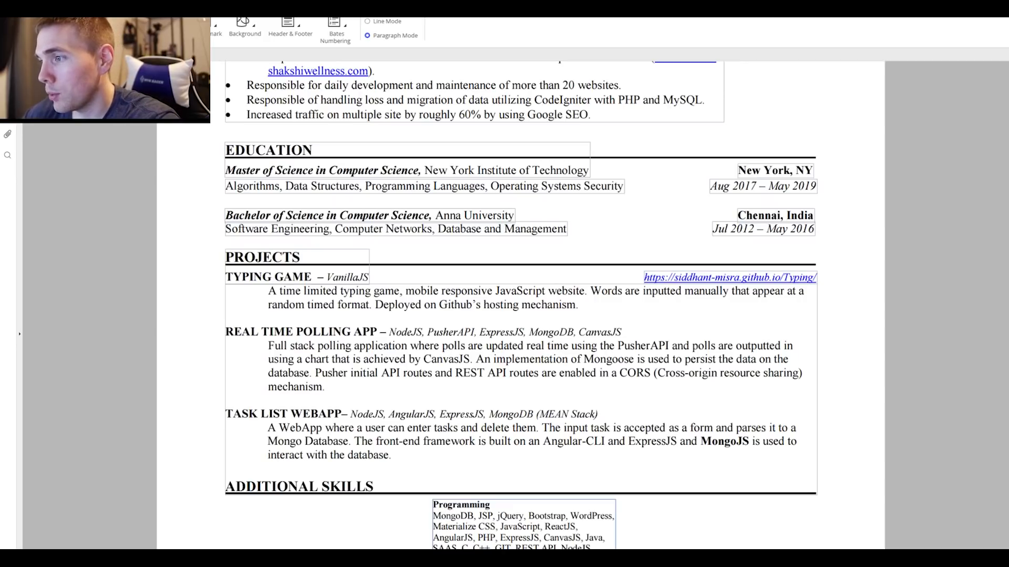
{"action": "left_click", "coordinate": [523, 523]}
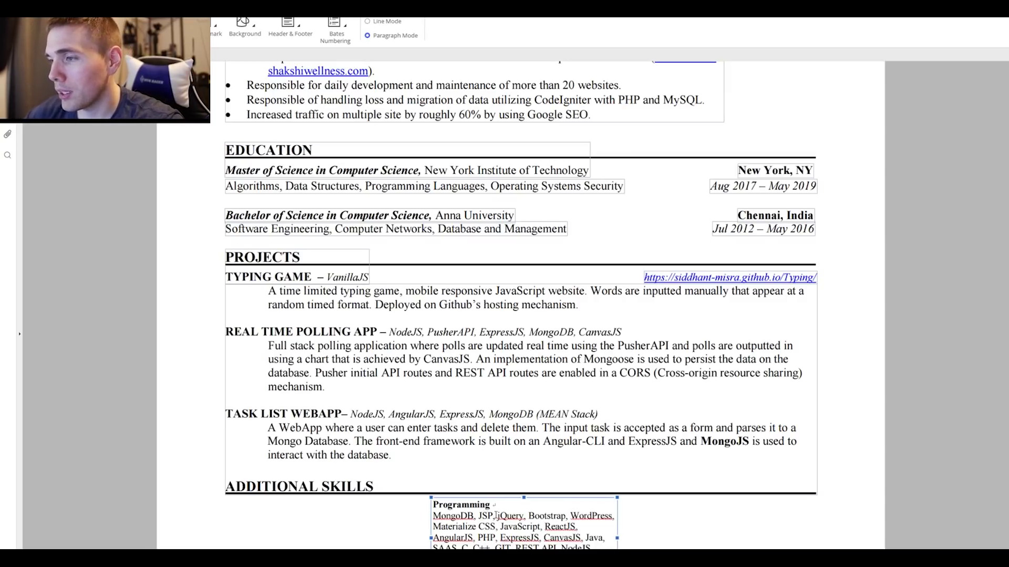
{"action": "scroll", "coordinate": [488, 512], "scroll_direction": "up", "scroll_amount": 6}
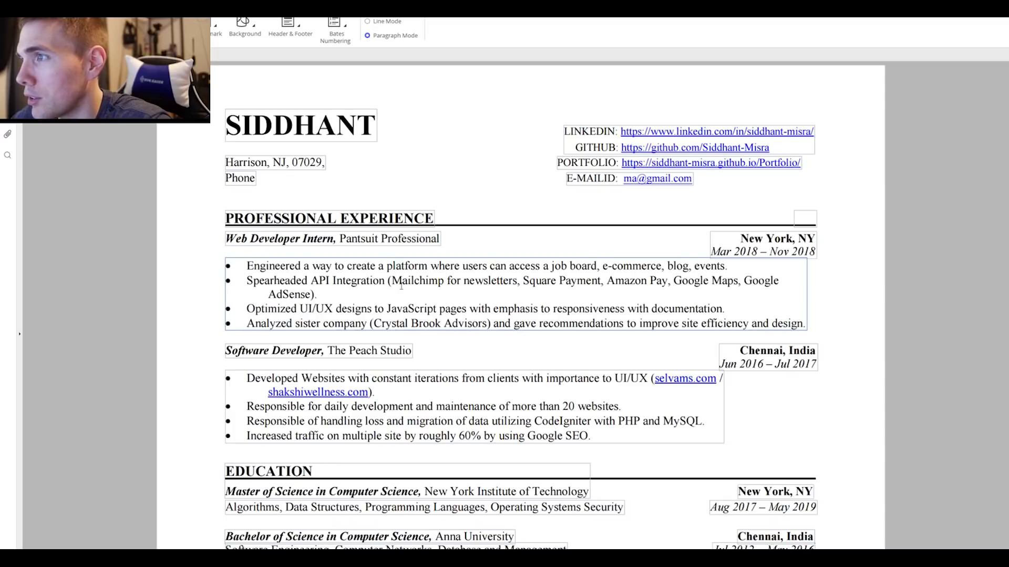
Step: Append ' - result?' to the AdSense bullet and the last Web Developer Intern bullet
{"action": "left_click", "coordinate": [315, 294]}
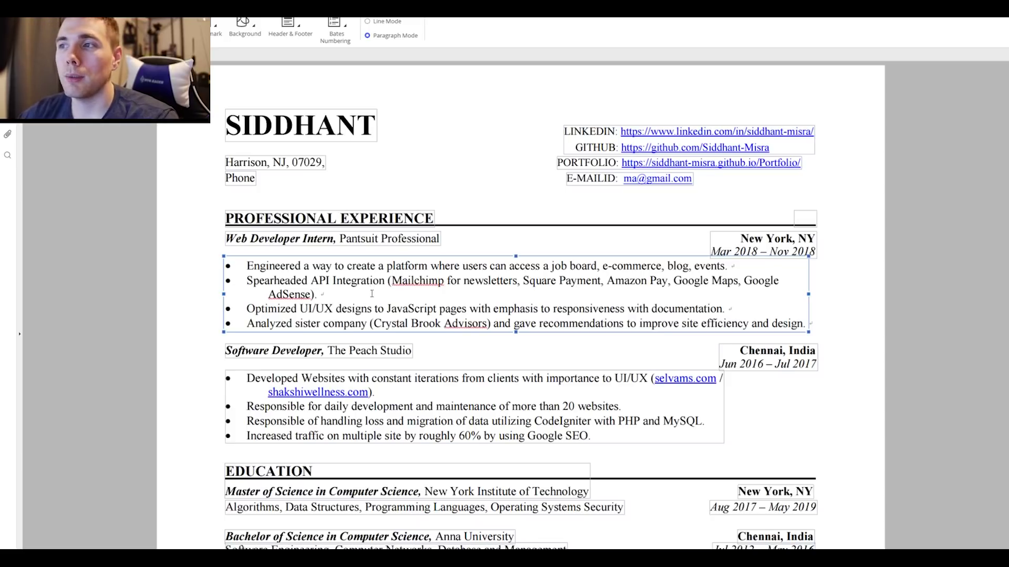
{"action": "type", "text": "-"}
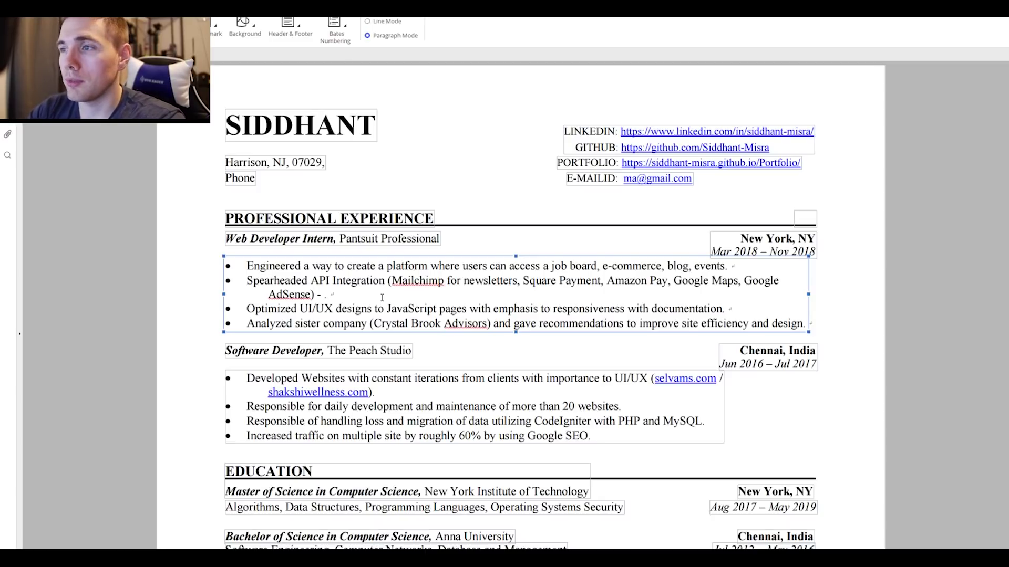
{"action": "type", "text": "result?"}
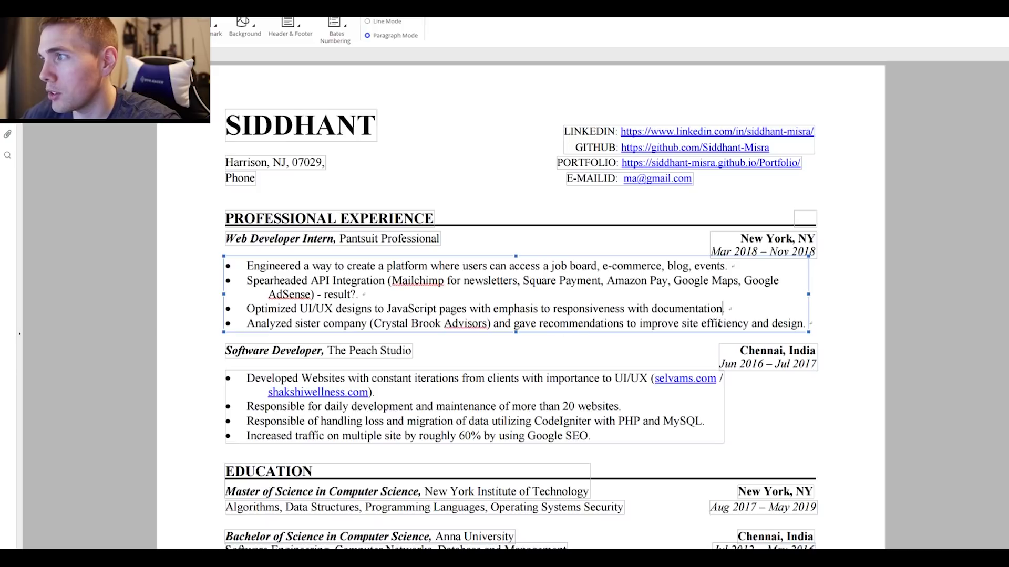
{"action": "left_click", "coordinate": [805, 323]}
{"action": "type", "text": "-"}
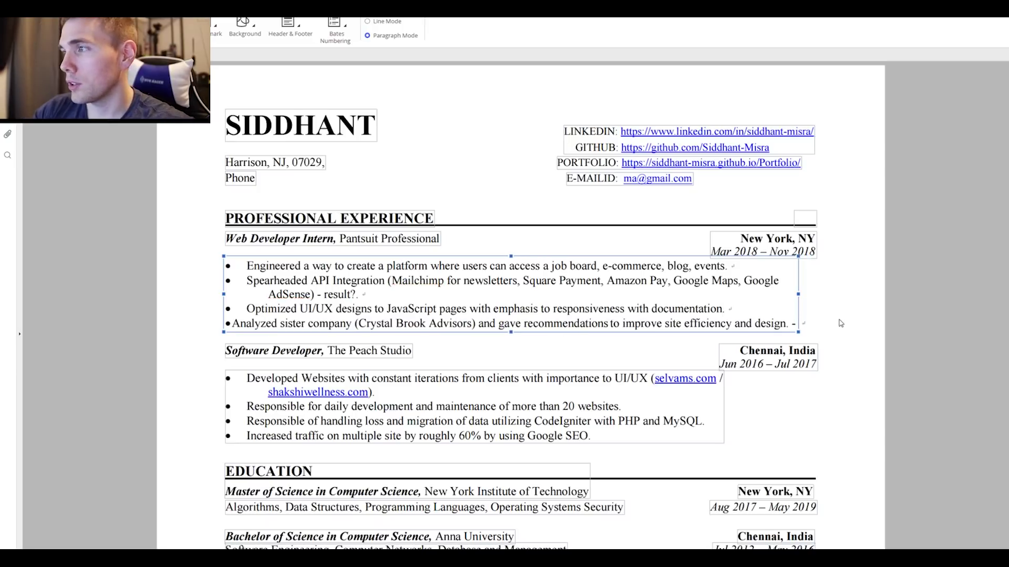
{"action": "type", "text": " result?"}
Step: Change 'multiple site' to 'multiple sites' in the traffic bullet
{"action": "scroll", "coordinate": [444, 285], "scroll_direction": "down", "scroll_amount": 2}
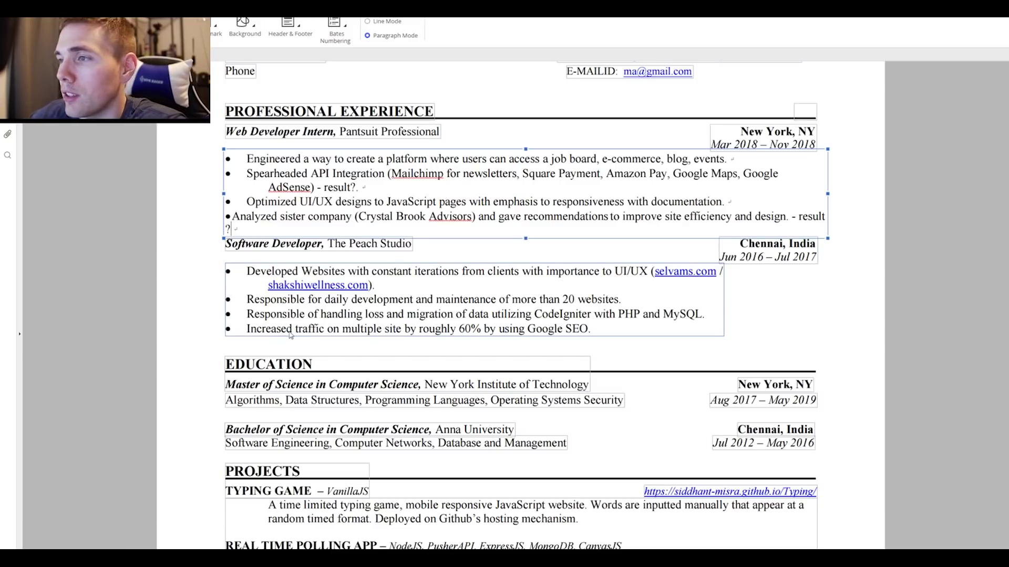
{"action": "left_click", "coordinate": [402, 329]}
{"action": "type", "text": "s"}
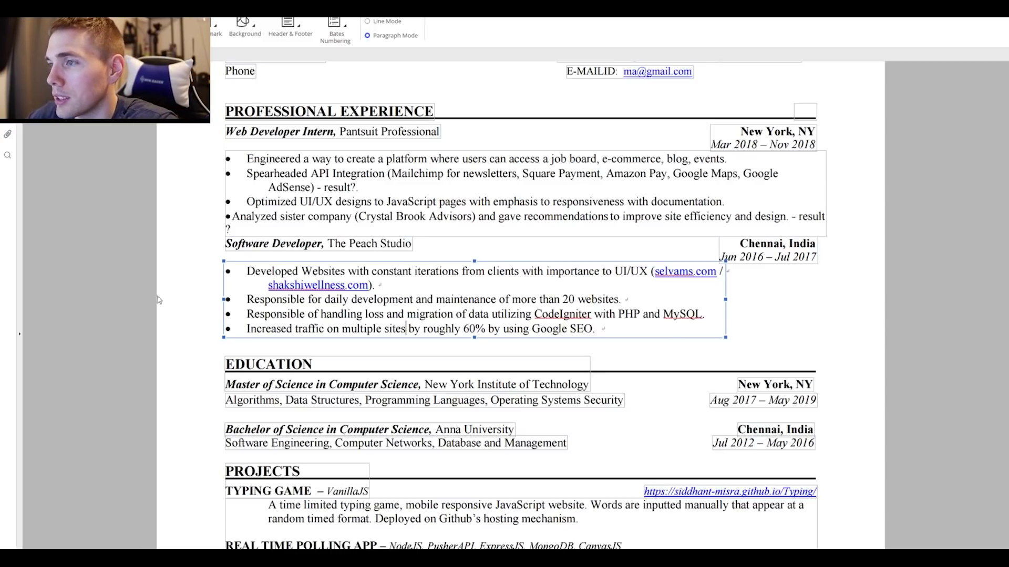
Step: Scroll down to Projects and select the Typing project's GitHub link
{"action": "scroll", "coordinate": [183, 274], "scroll_direction": "down", "scroll_amount": 1}
{"action": "scroll", "coordinate": [185, 274], "scroll_direction": "down", "scroll_amount": 1}
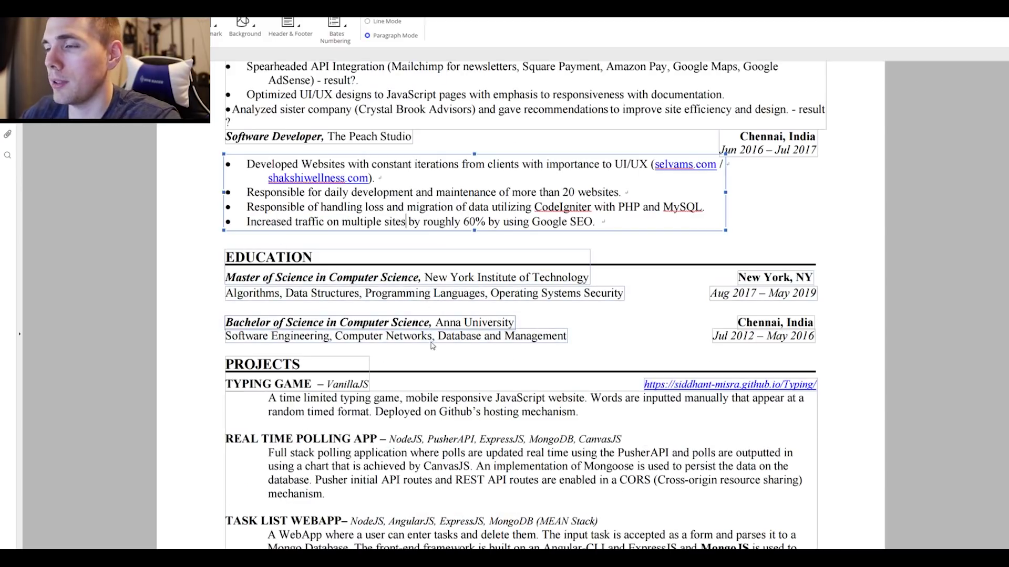
{"action": "scroll", "coordinate": [199, 295], "scroll_direction": "down", "scroll_amount": 1}
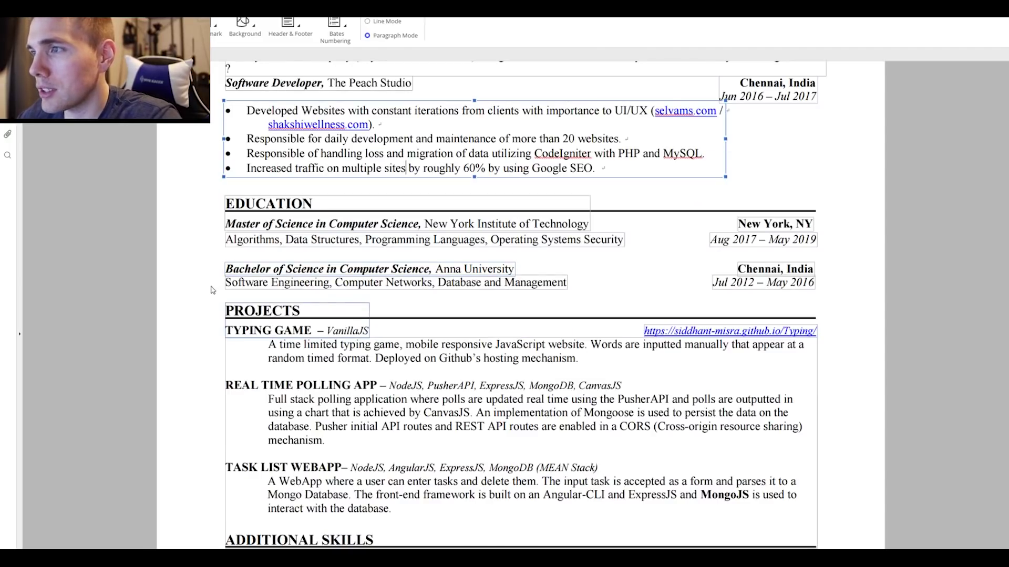
{"action": "scroll", "coordinate": [213, 290], "scroll_direction": "down", "scroll_amount": 1}
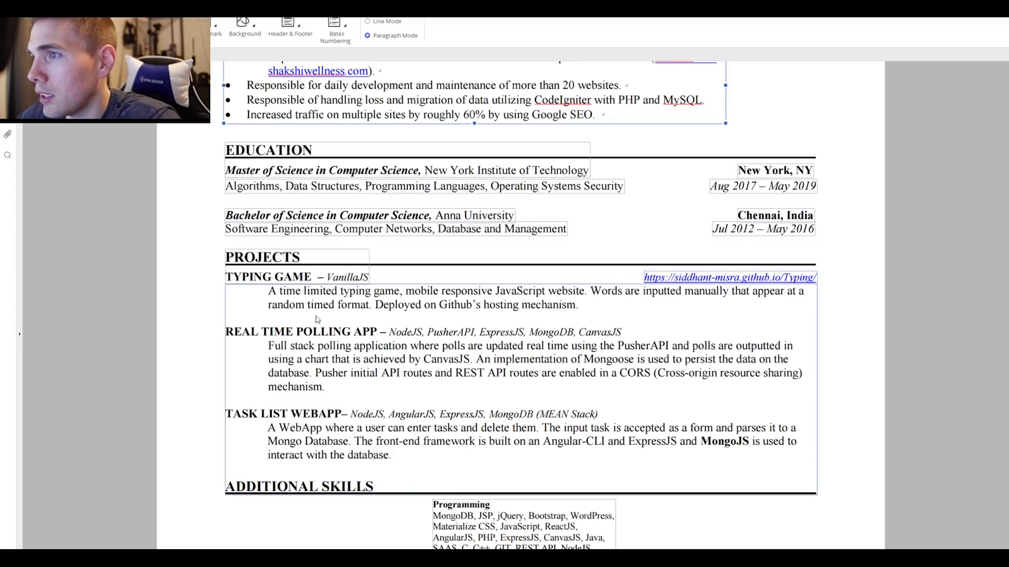
{"action": "left_click", "coordinate": [687, 278]}
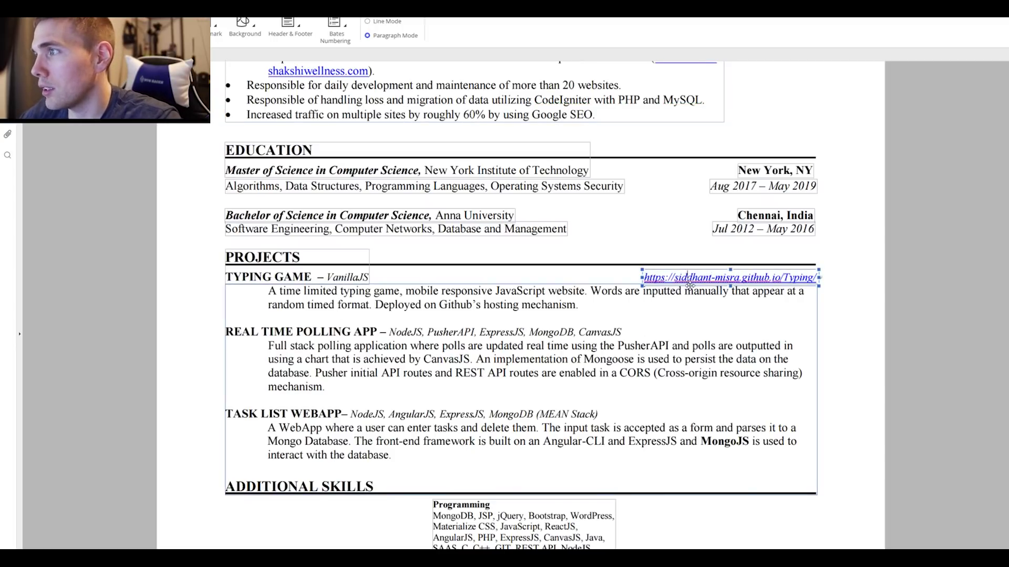
Step: Place copies of the Typing GitHub link beside the Real Time Polling App and Task List WebApp headings
{"action": "left_click_drag", "start_coordinate": [690, 283], "coordinate": [695, 335]}
{"action": "left_click", "coordinate": [722, 397]}
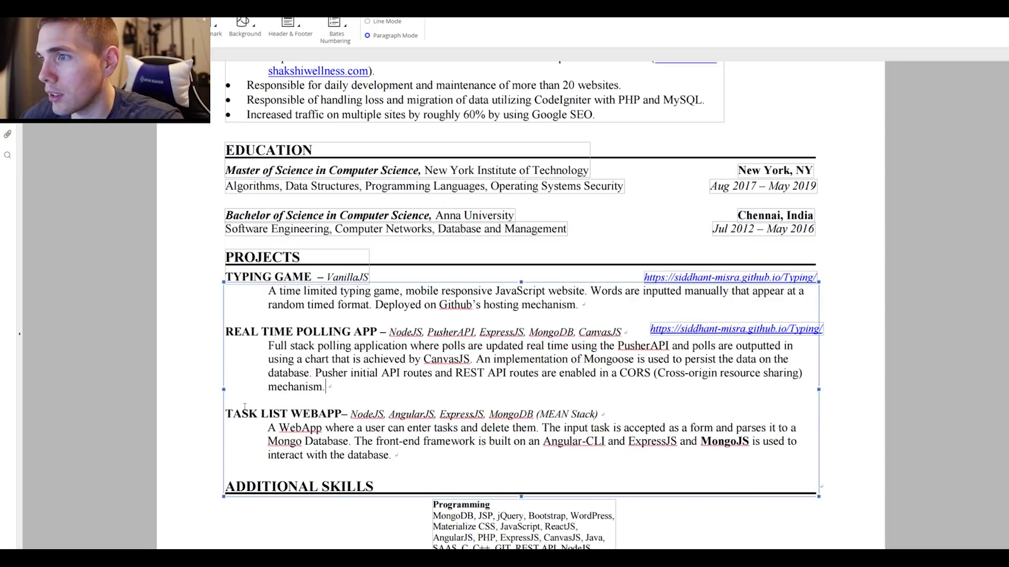
{"action": "left_click_drag", "start_coordinate": [303, 427], "coordinate": [537, 427]}
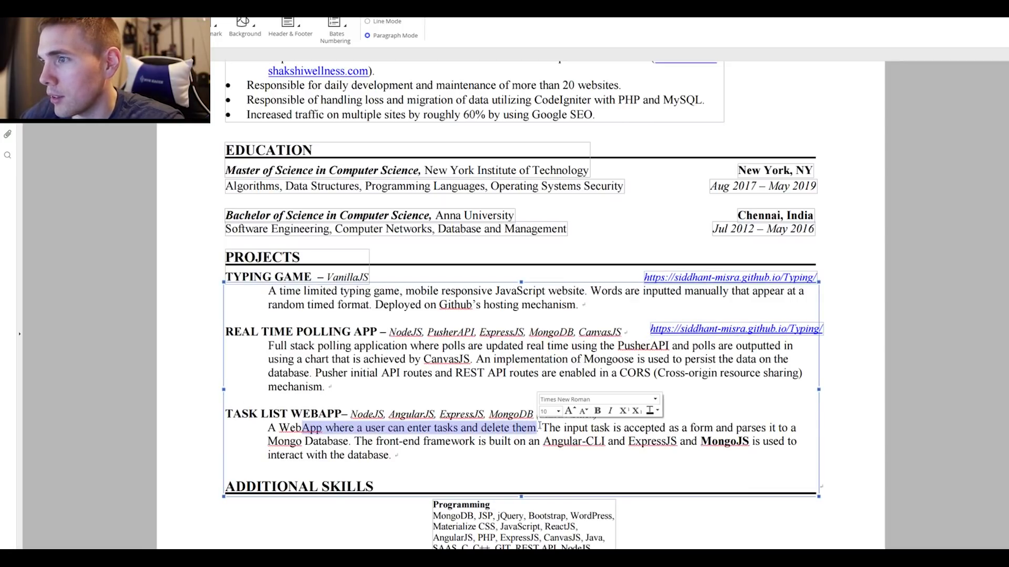
{"action": "left_click", "coordinate": [668, 422]}
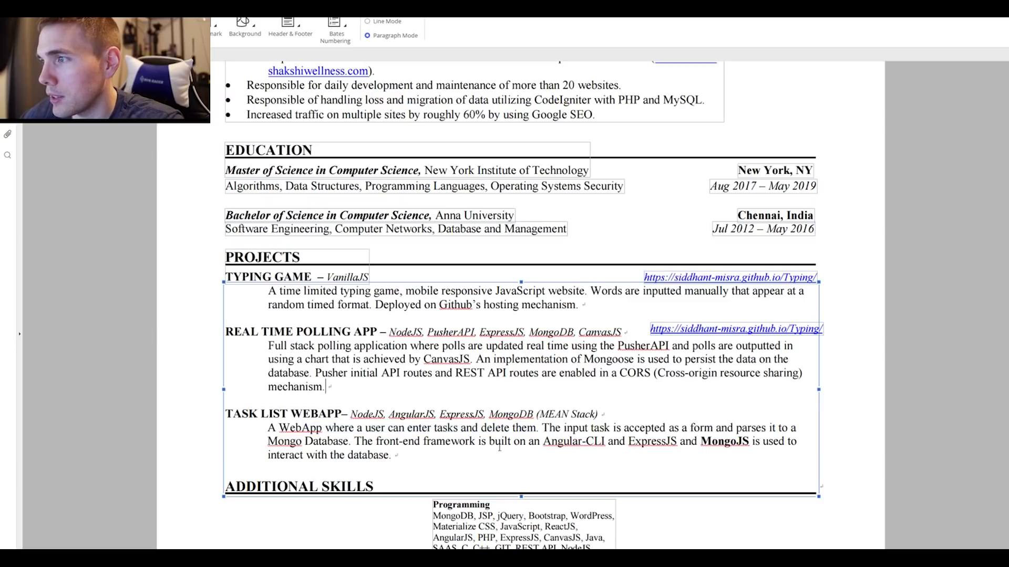
{"action": "left_click_drag", "start_coordinate": [736, 330], "coordinate": [731, 325]}
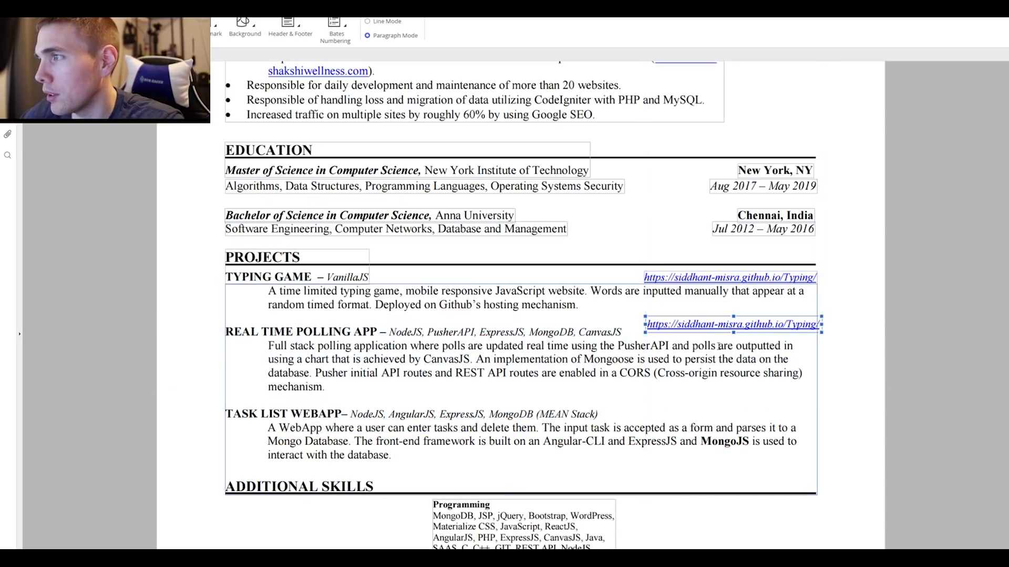
{"action": "type", "text": "https://siddhant-misra.github.io/Typing/"}
{"action": "left_click_drag", "start_coordinate": [715, 341], "coordinate": [697, 420]}
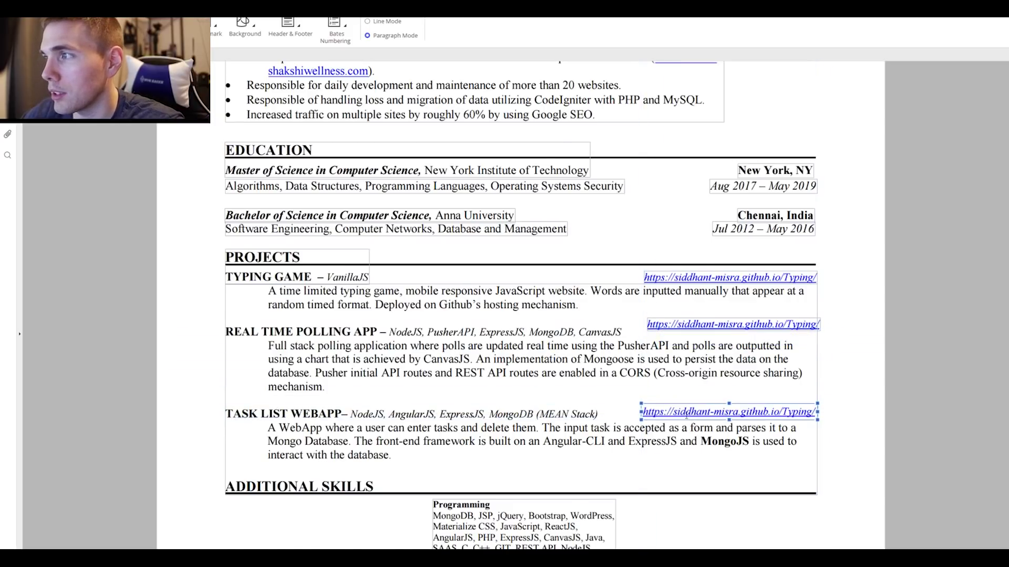
{"action": "scroll", "coordinate": [693, 417], "scroll_direction": "up", "scroll_amount": 10}
Step: Add a 'summary' text box and position it just above the address line
{"action": "left_click", "coordinate": [227, 149]}
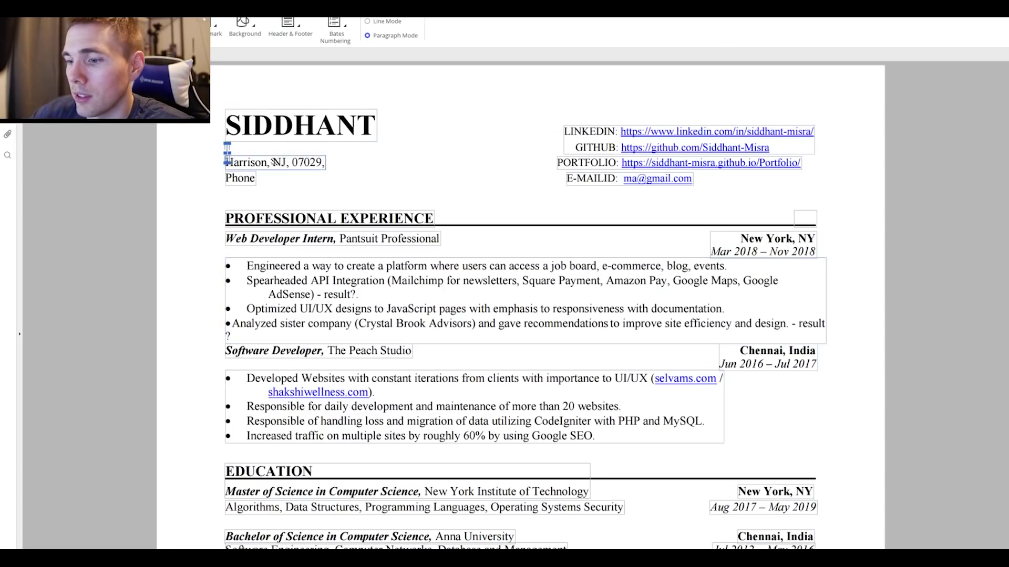
{"action": "type", "text": "summ"}
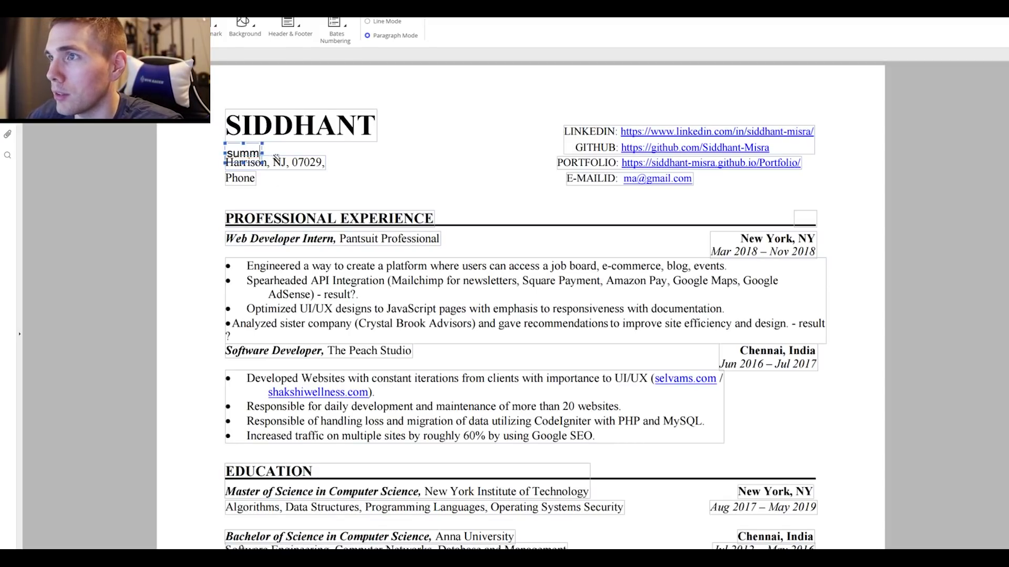
{"action": "type", "text": "ary"}
{"action": "left_click", "coordinate": [181, 115]}
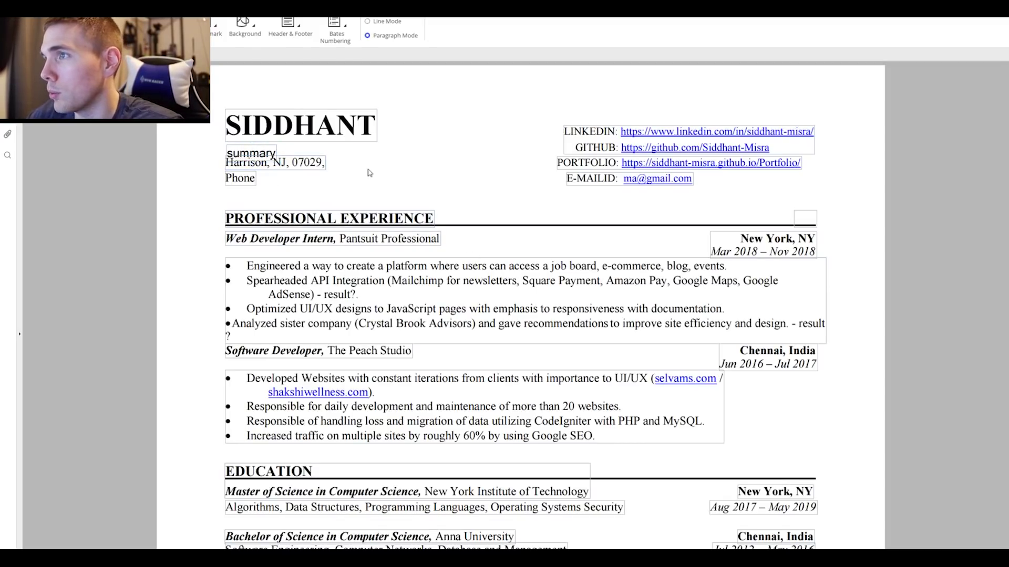
{"action": "left_click_drag", "start_coordinate": [254, 147], "coordinate": [254, 142]}
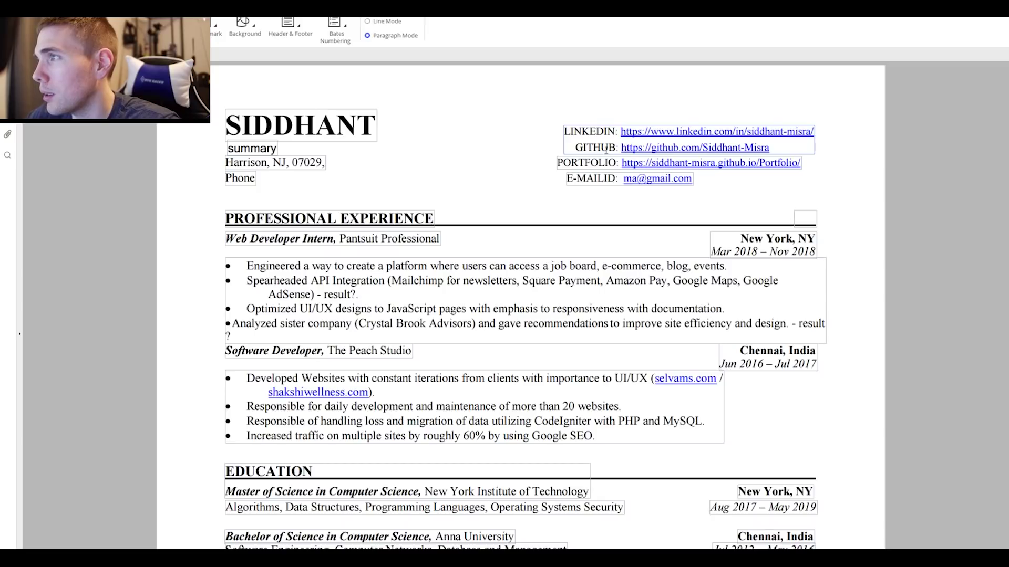
Step: Shorten the E-MAILID label to E-MAIL
{"action": "left_click", "coordinate": [604, 179]}
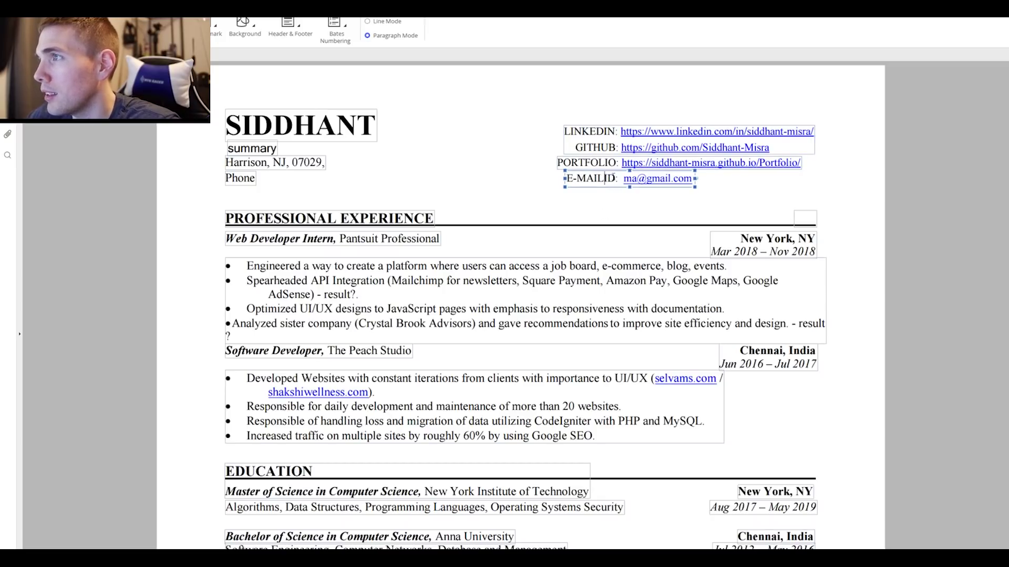
{"action": "key", "text": "Delete"}
{"action": "key", "text": "Delete"}
{"action": "left_click", "coordinate": [679, 197]}
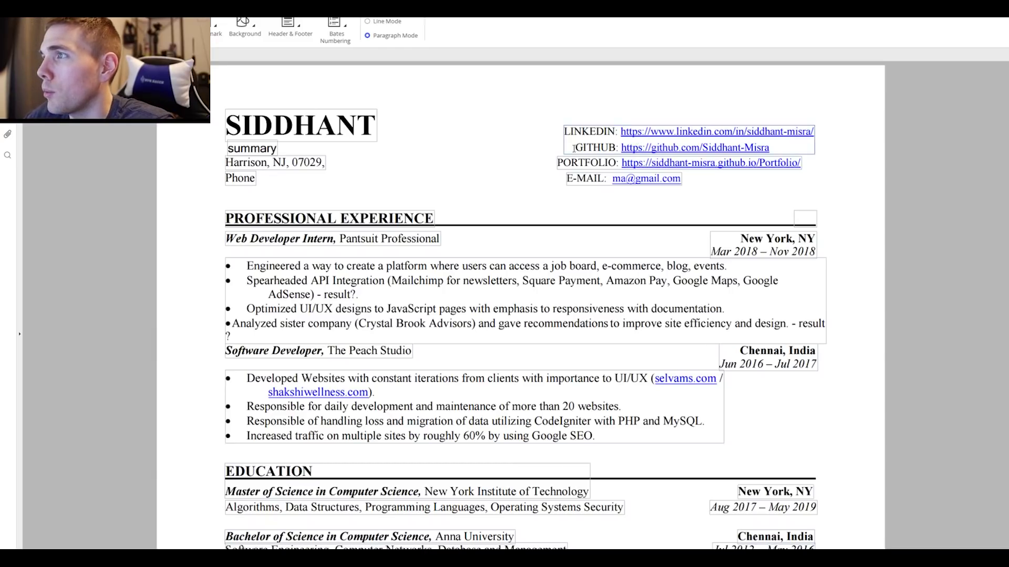
Step: Move the LinkedIn/GitHub links box to the page's top-left corner
{"action": "left_click_drag", "start_coordinate": [573, 148], "coordinate": [617, 148]}
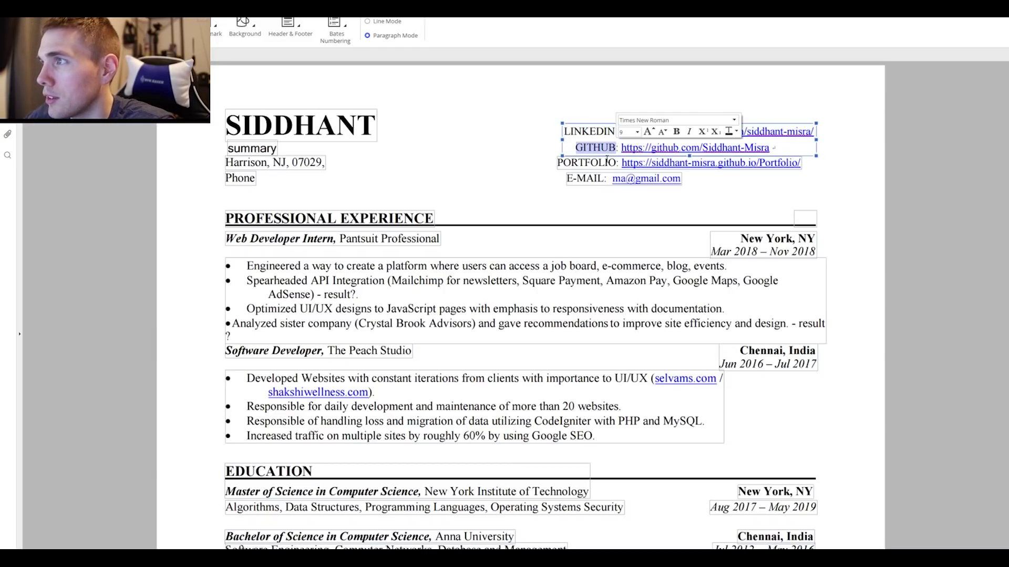
{"action": "left_click", "coordinate": [622, 148]}
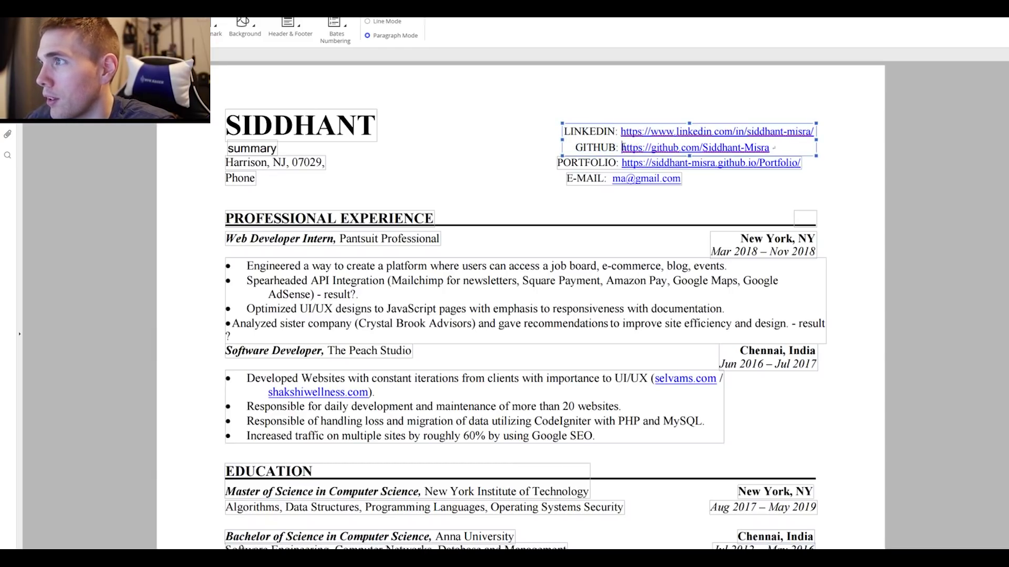
{"action": "key", "text": "shift+Right"}
{"action": "key", "text": "shift+Right"}
{"action": "key", "text": "shift+Right"}
{"action": "key", "text": "shift+Right"}
{"action": "key", "text": "shift+Right"}
{"action": "key", "text": "shift+Right"}
{"action": "key", "text": "shift+Right"}
{"action": "key", "text": "shift+Right"}
{"action": "key", "text": "shift+Right"}
{"action": "key", "text": "shift+Right"}
{"action": "key", "text": "shift+Right"}
{"action": "key", "text": "shift+Right"}
{"action": "key", "text": "shift+Right"}
{"action": "key", "text": "shift+Right"}
{"action": "key", "text": "shift+Right"}
{"action": "key", "text": "shift+Right"}
{"action": "key", "text": "shift+Right"}
{"action": "key", "text": "shift+Right"}
{"action": "key", "text": "shift+Right"}
{"action": "key", "text": "shift+Right"}
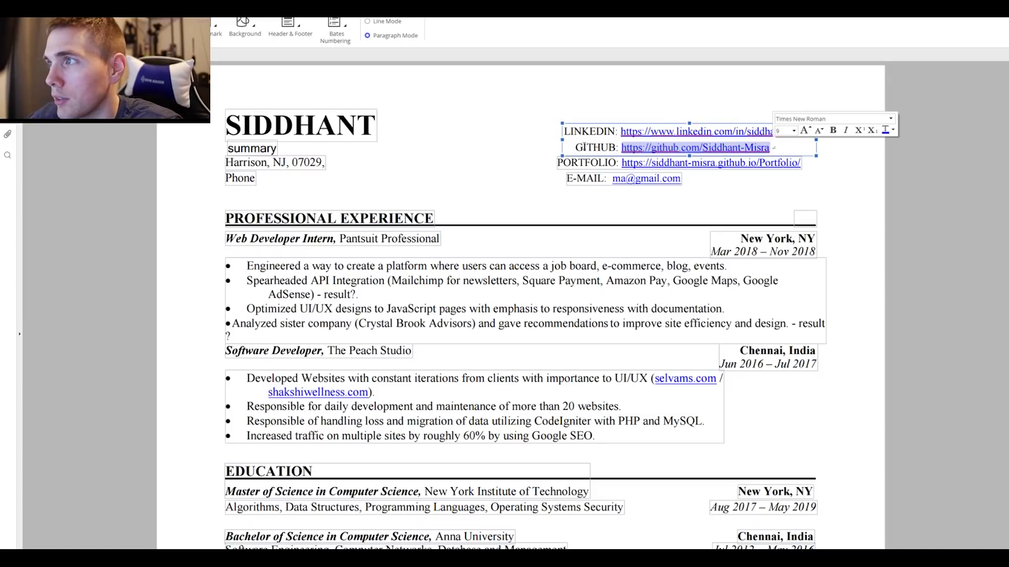
{"action": "left_click", "coordinate": [592, 216]}
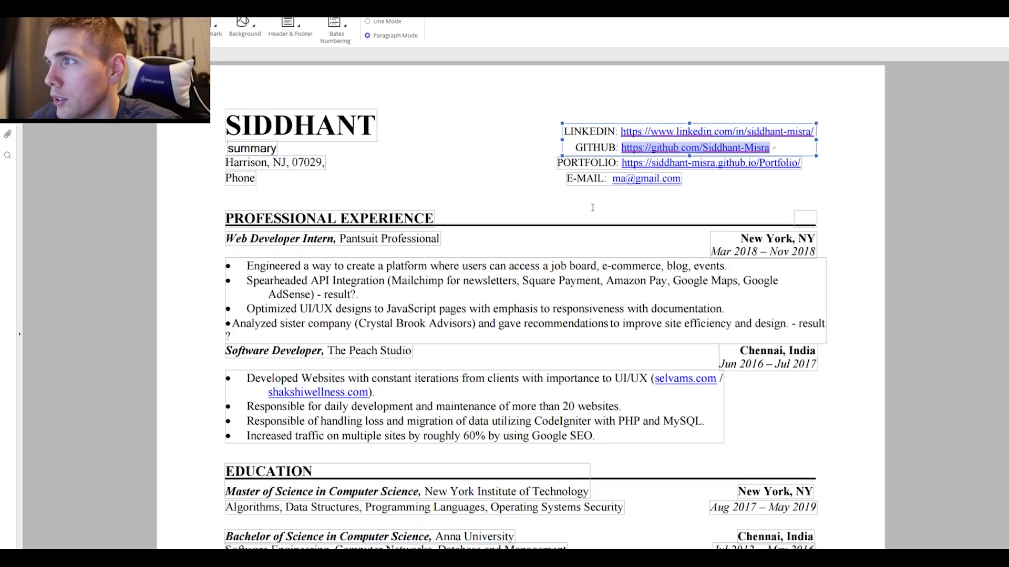
{"action": "left_click", "coordinate": [613, 127]}
{"action": "left_click_drag", "start_coordinate": [612, 127], "coordinate": [210, 66]}
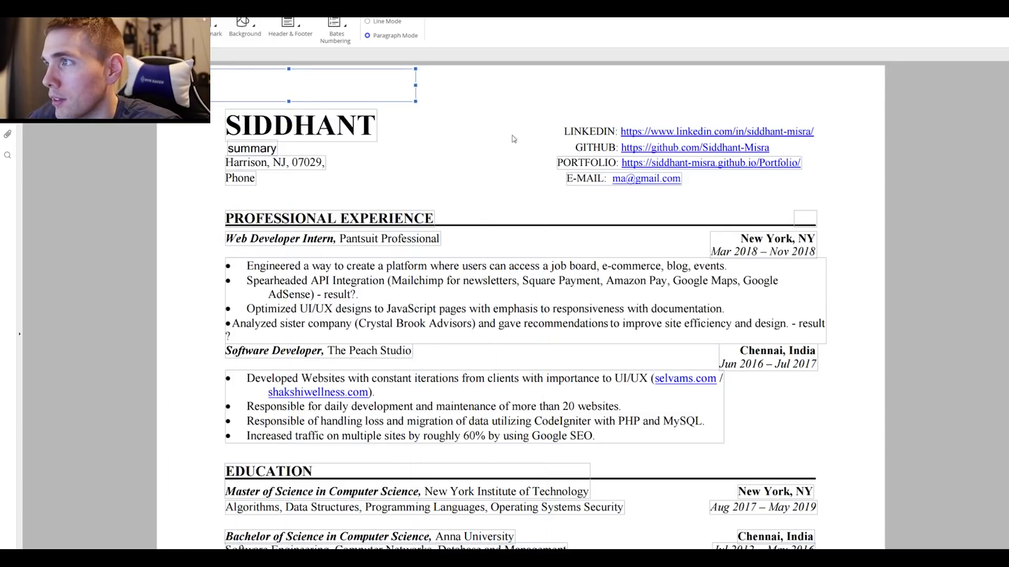
Step: Move the portfolio line to the page top; the e-mail line's move to the top-right is undone
{"action": "left_click", "coordinate": [604, 156]}
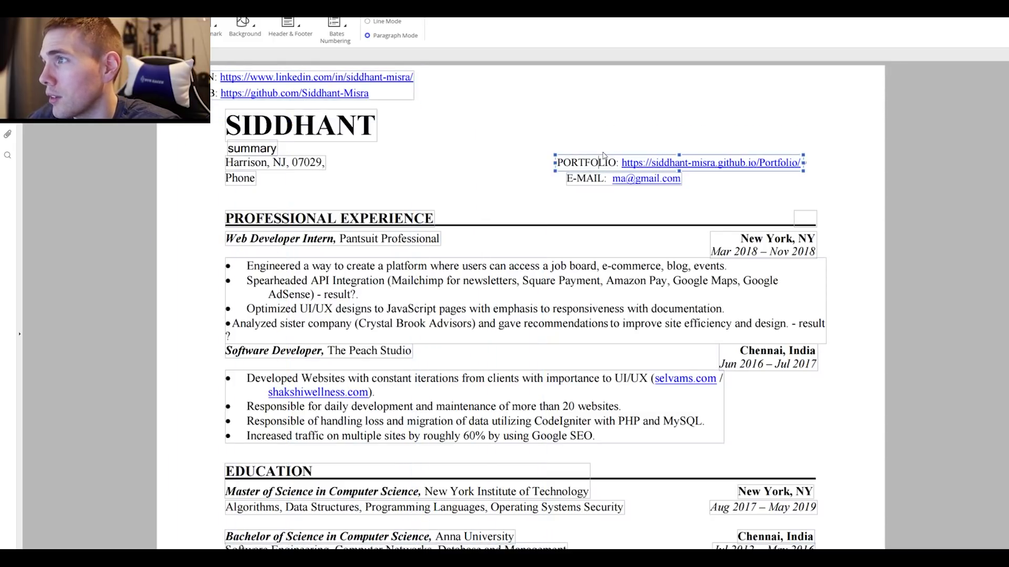
{"action": "left_click_drag", "start_coordinate": [604, 156], "coordinate": [473, 71]}
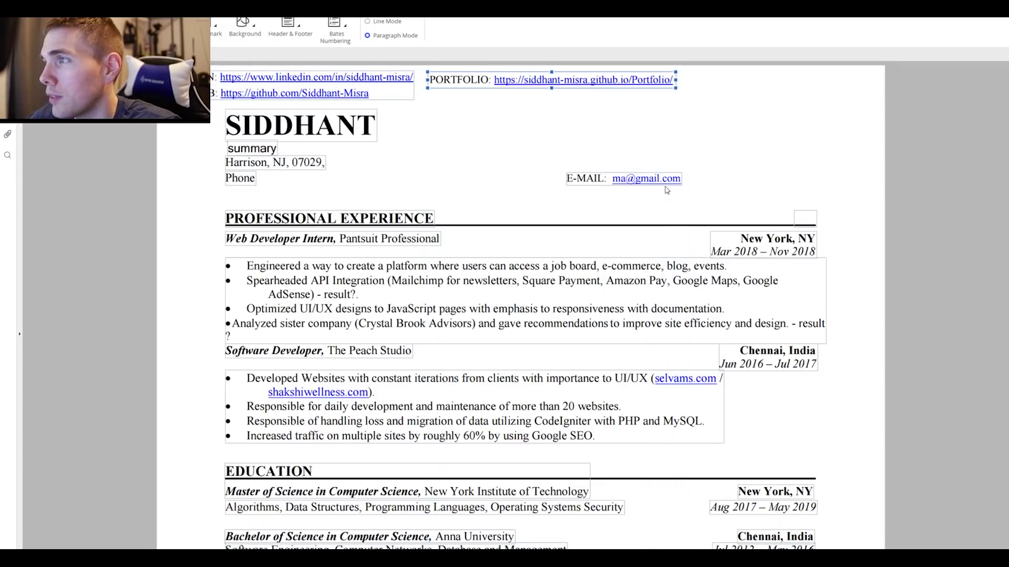
{"action": "left_click", "coordinate": [615, 175]}
{"action": "left_click_drag", "start_coordinate": [607, 170], "coordinate": [805, 72]}
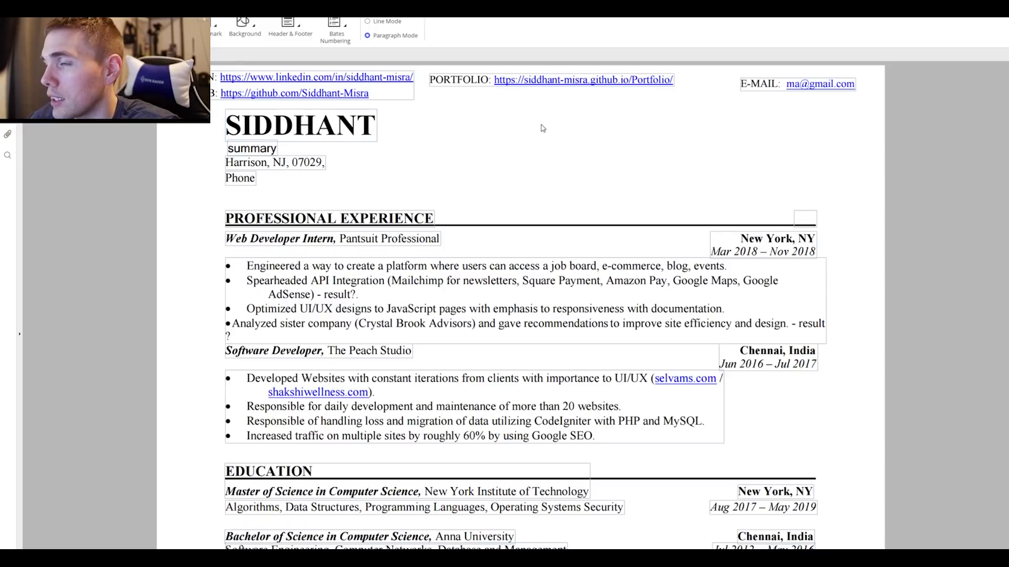
{"action": "key", "text": "ctrl+z"}
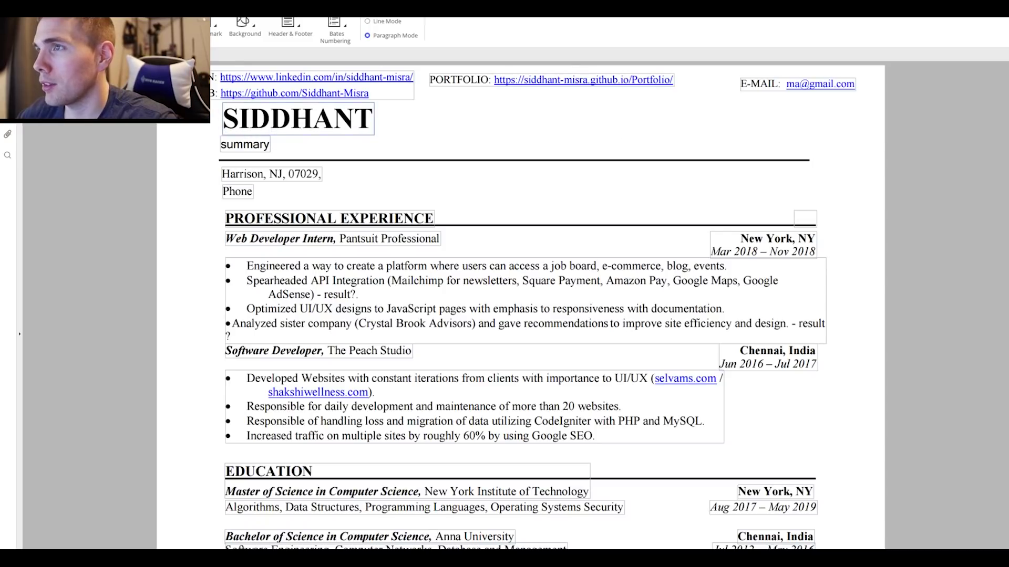
Step: Centre the SIDDHANT name beneath the top contact row
{"action": "left_click", "coordinate": [339, 135]}
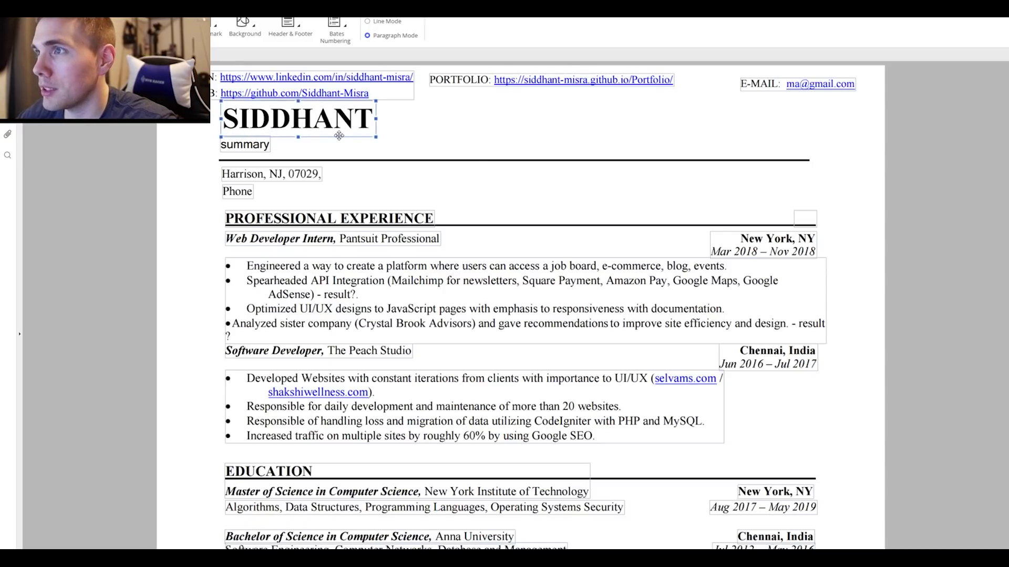
{"action": "left_click_drag", "start_coordinate": [339, 136], "coordinate": [545, 137]}
{"action": "left_click", "coordinate": [296, 166]}
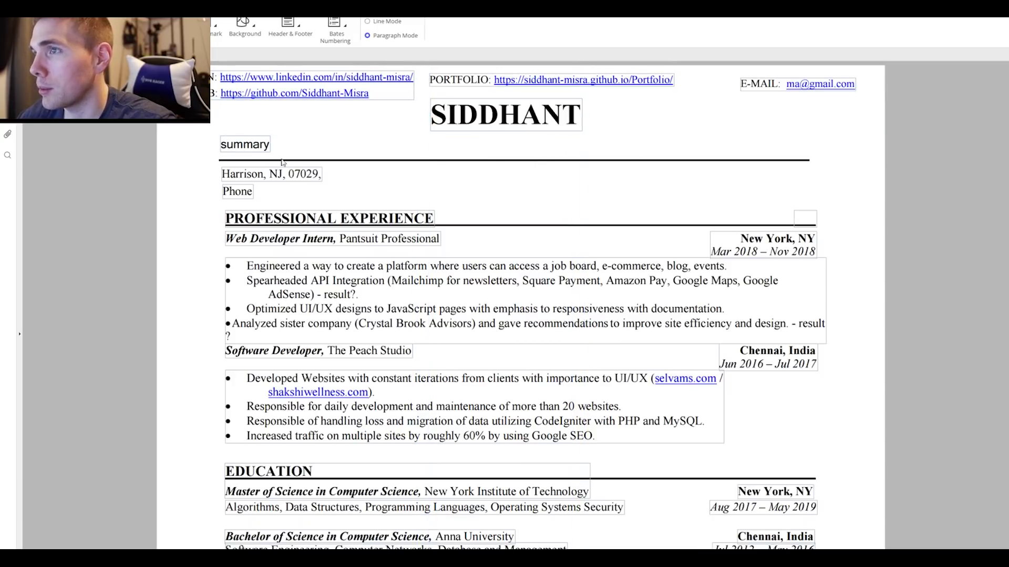
{"action": "scroll", "coordinate": [174, 131], "scroll_direction": "down", "scroll_amount": 3}
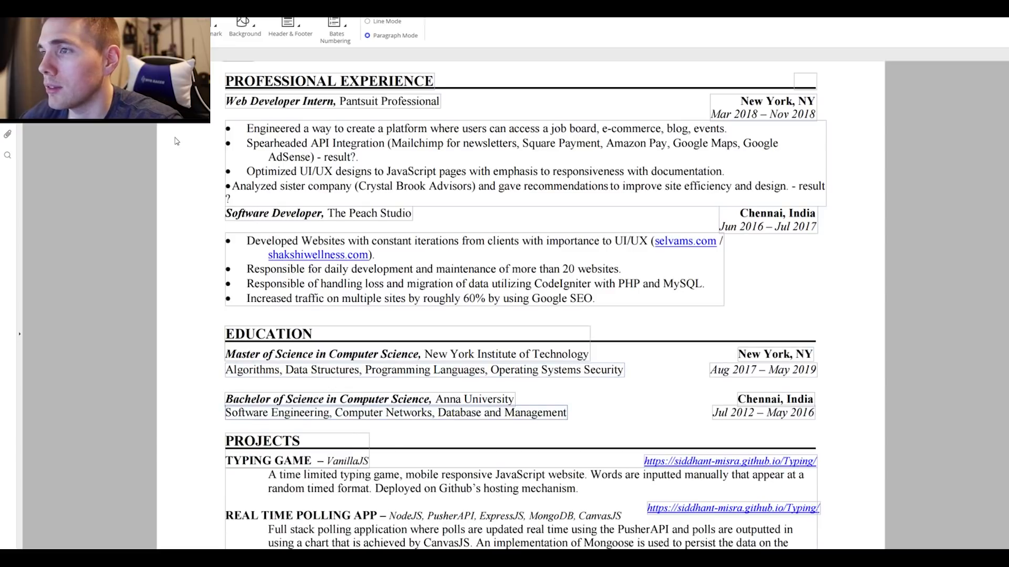
Step: Scroll down through the rest of the first resume and back up
{"action": "scroll", "coordinate": [176, 141], "scroll_direction": "down", "scroll_amount": 2}
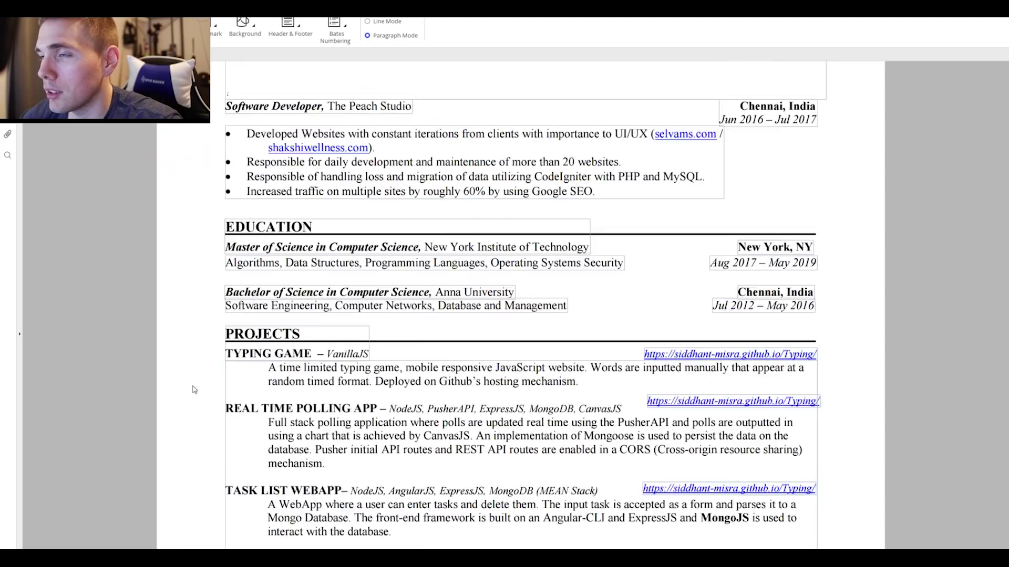
{"action": "scroll", "coordinate": [194, 390], "scroll_direction": "up", "scroll_amount": 3}
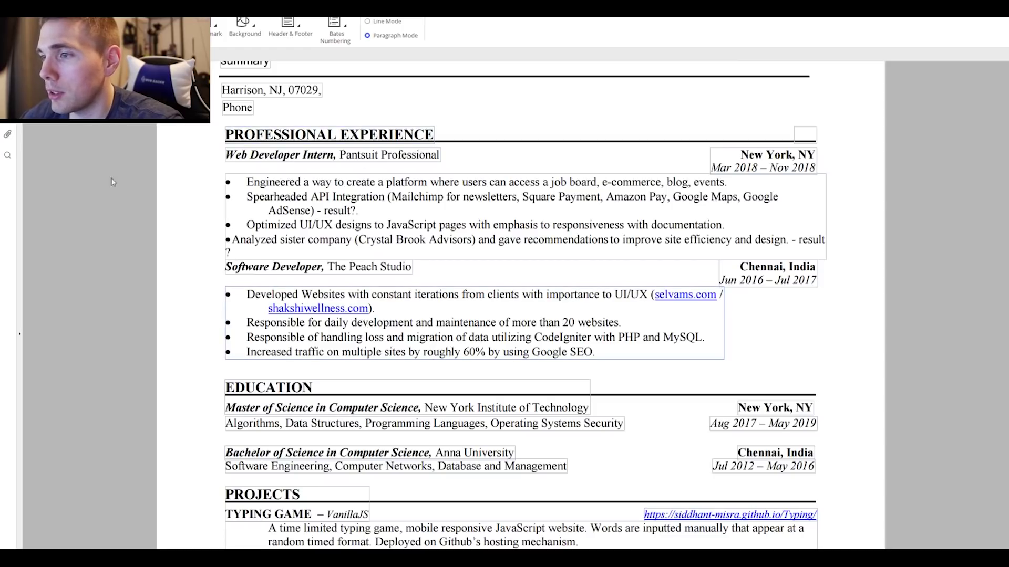
{"action": "scroll", "coordinate": [158, 231], "scroll_direction": "up", "scroll_amount": 2}
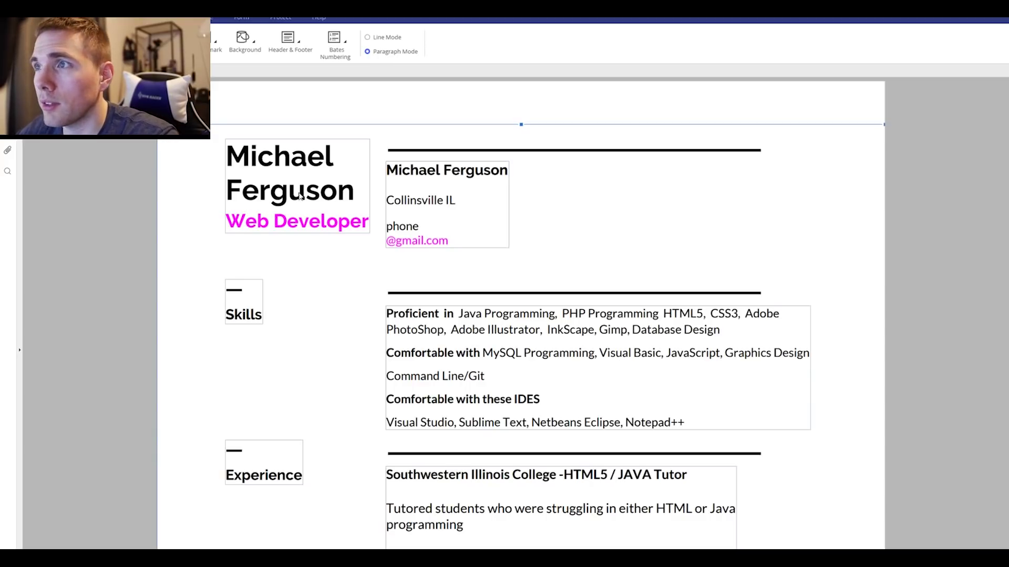
{"action": "left_click", "coordinate": [339, 221]}
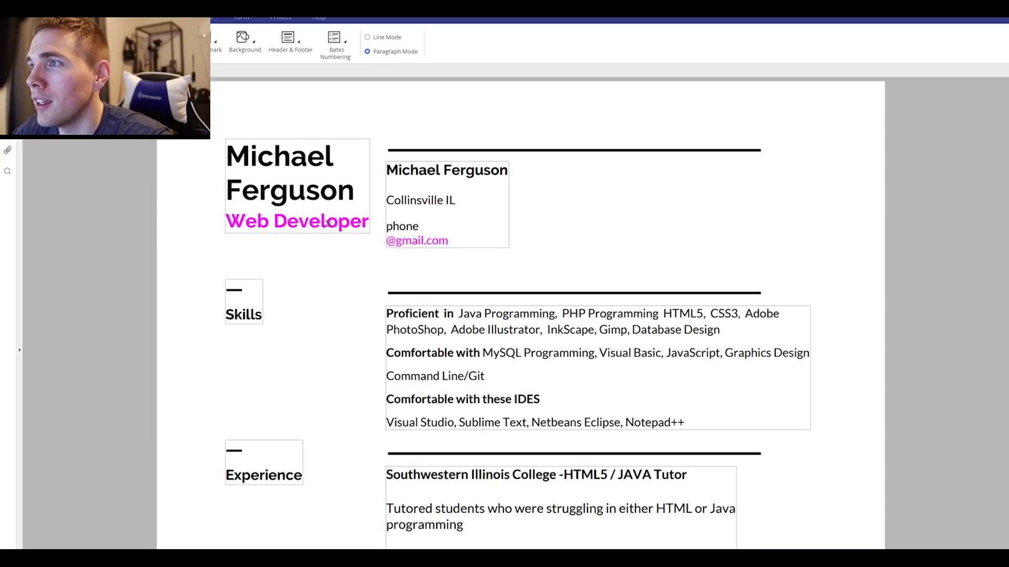
{"action": "left_click", "coordinate": [341, 221]}
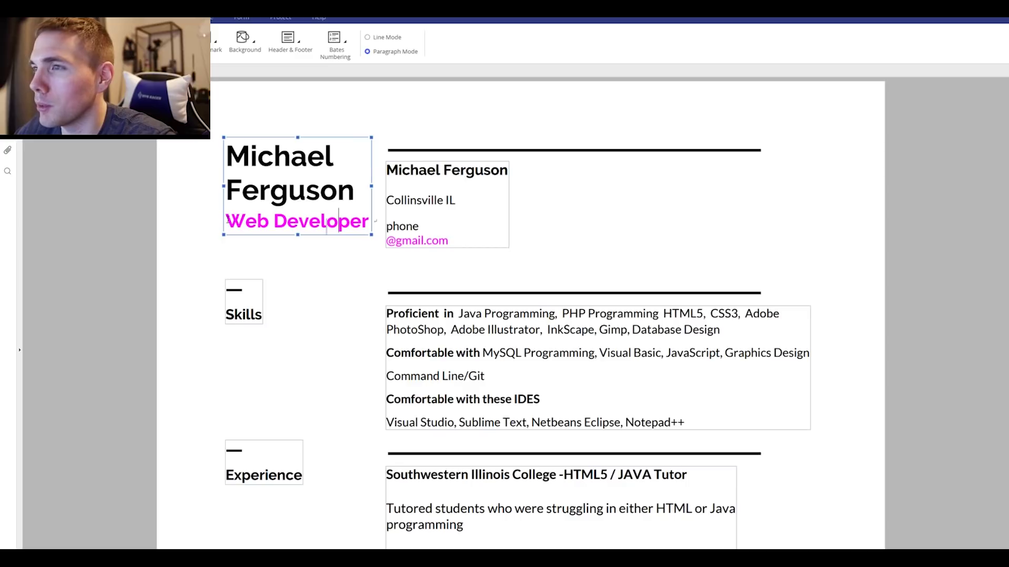
{"action": "left_click", "coordinate": [321, 287]}
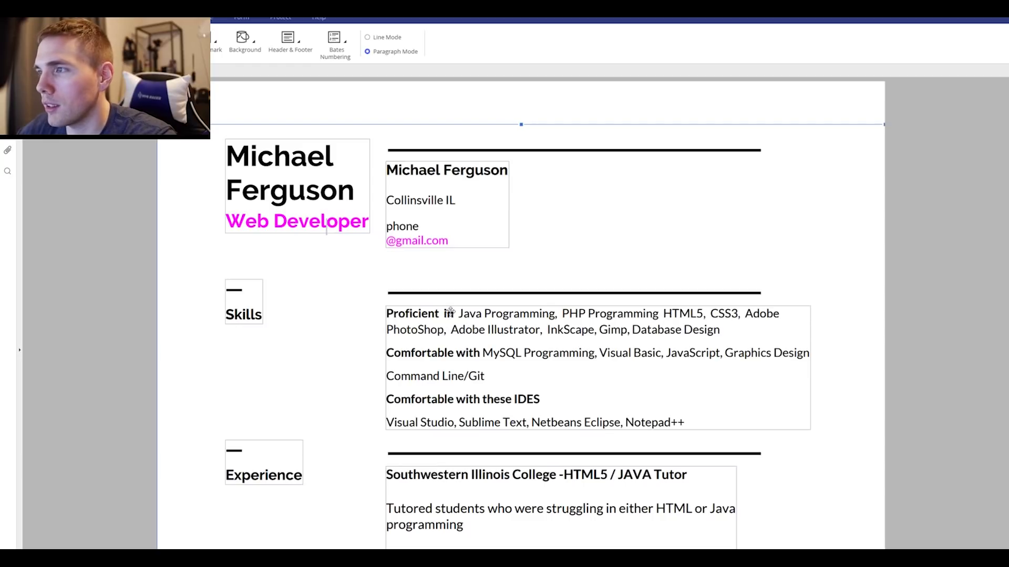
{"action": "key", "text": "Escape"}
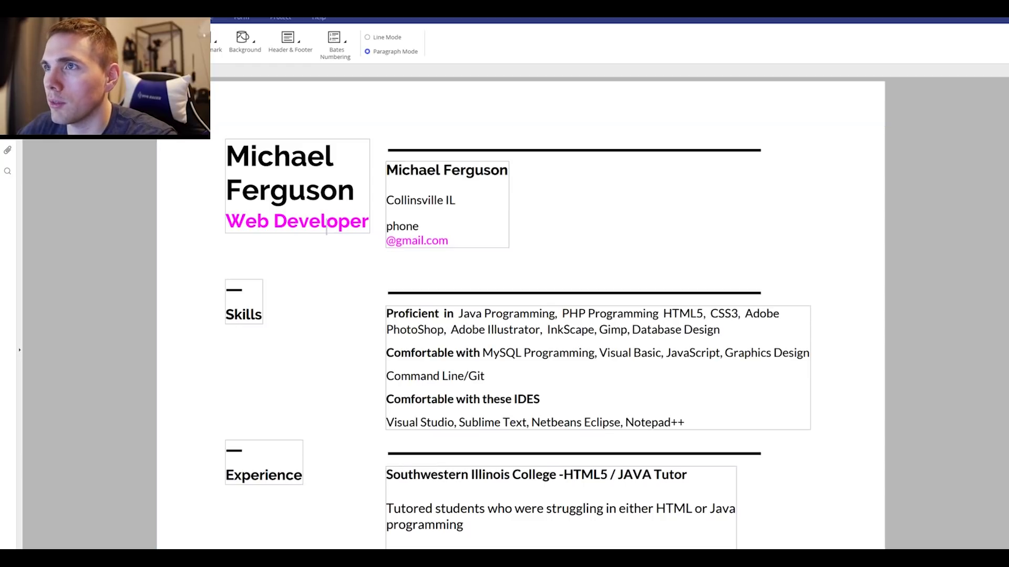
Step: Delete 'Proficient in' and the bold 'Comfortable with' label so the skills line starts with Java
{"action": "left_click", "coordinate": [453, 313]}
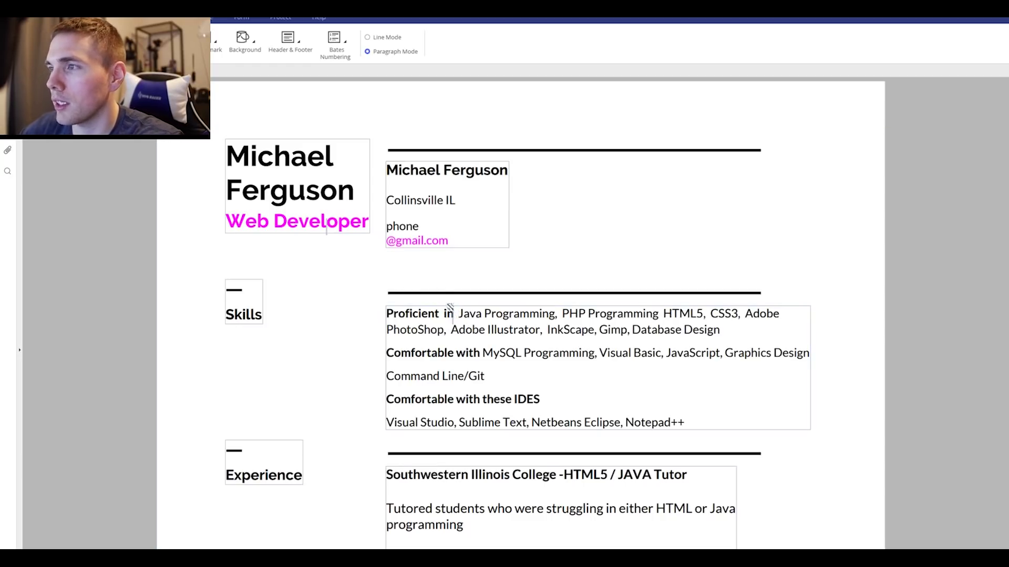
{"action": "key", "text": "BackSpace"}
{"action": "key", "text": "BackSpace"}
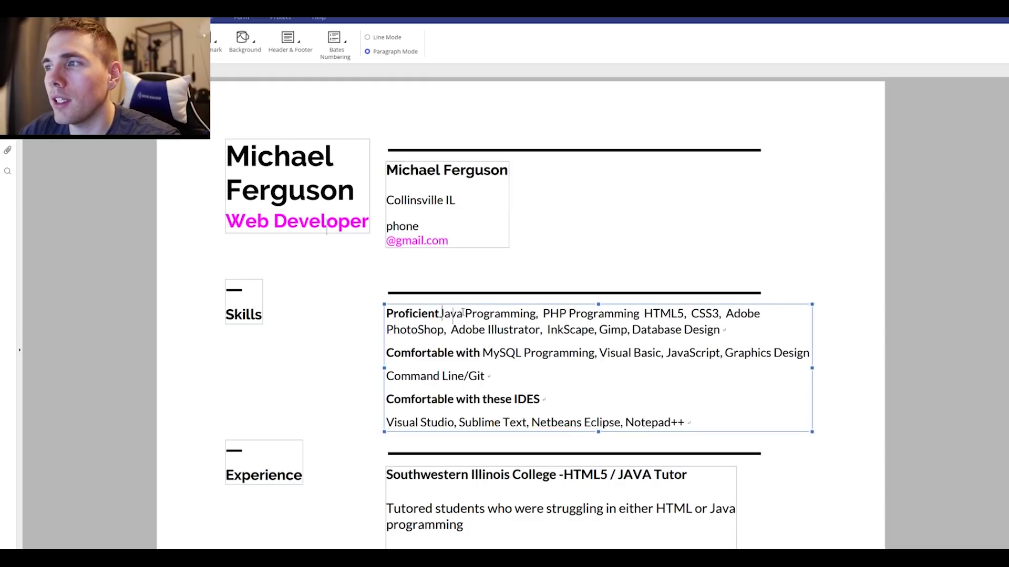
{"action": "key", "text": "BackSpace"}
{"action": "key", "text": "BackSpace"}
{"action": "key", "text": "BackSpace"}
{"action": "key", "text": "BackSpace"}
{"action": "key", "text": "BackSpace"}
{"action": "key", "text": "BackSpace"}
{"action": "key", "text": "BackSpace"}
{"action": "key", "text": "BackSpace"}
{"action": "key", "text": "BackSpace"}
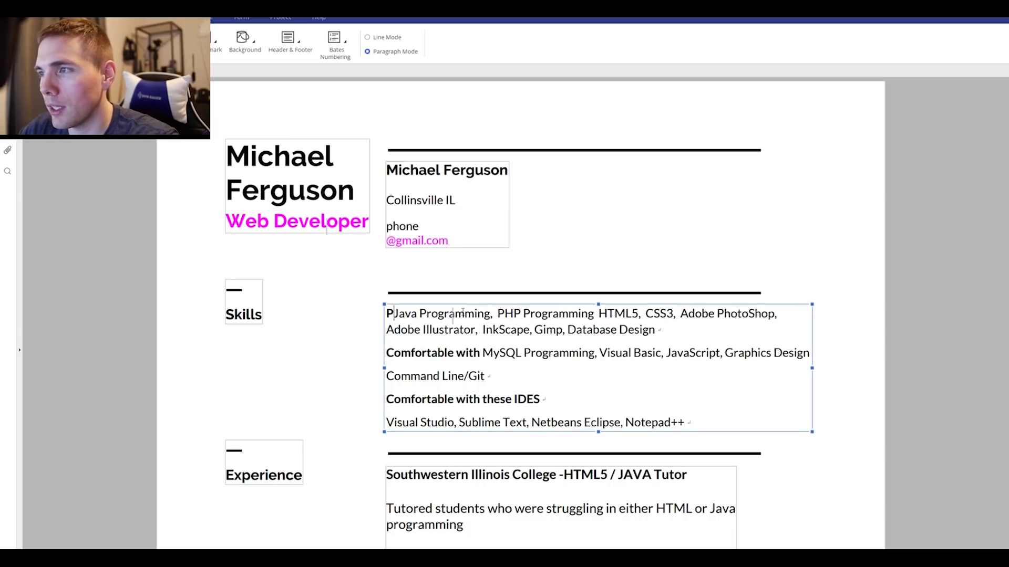
{"action": "key", "text": "BackSpace"}
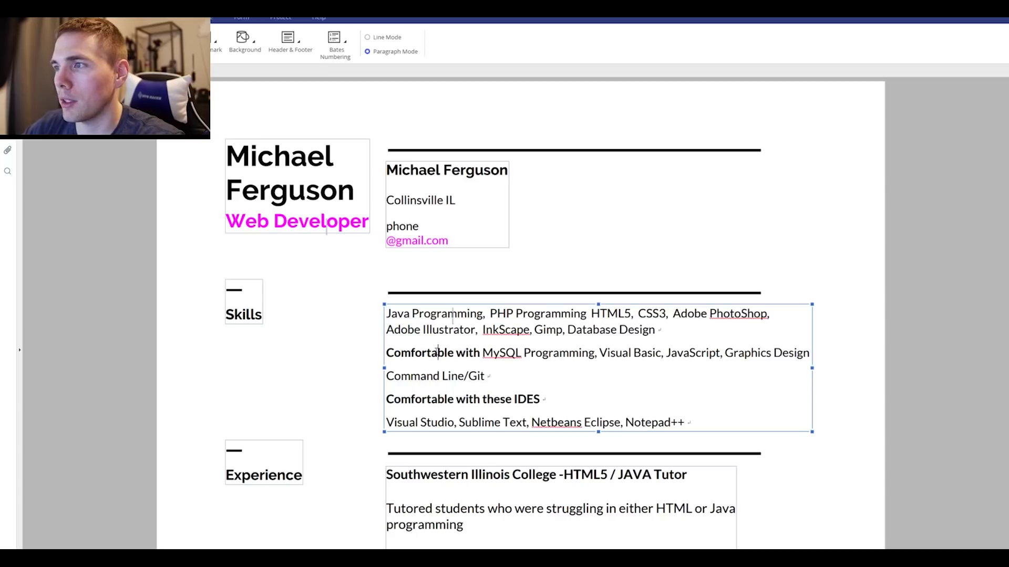
{"action": "key", "text": "shift+Home"}
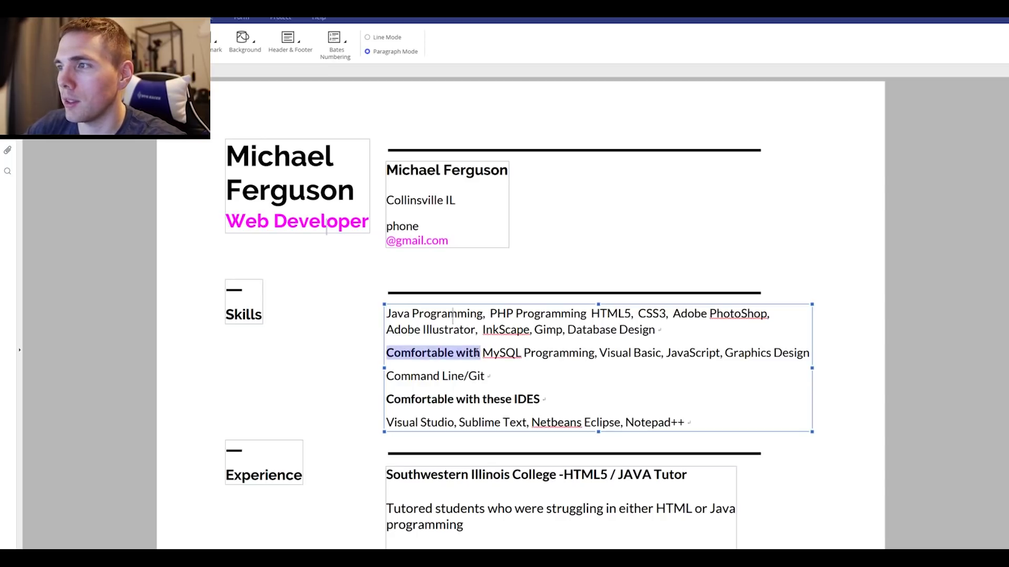
{"action": "key", "text": "BackSpace"}
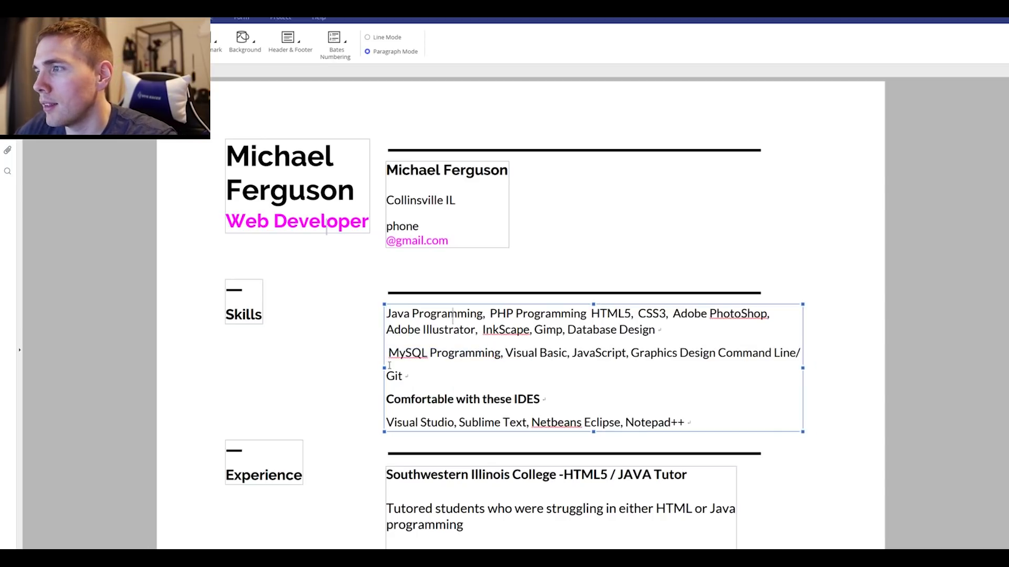
Step: Delete the 'Comfortable with these IDES' heading line
{"action": "left_click", "coordinate": [599, 403]}
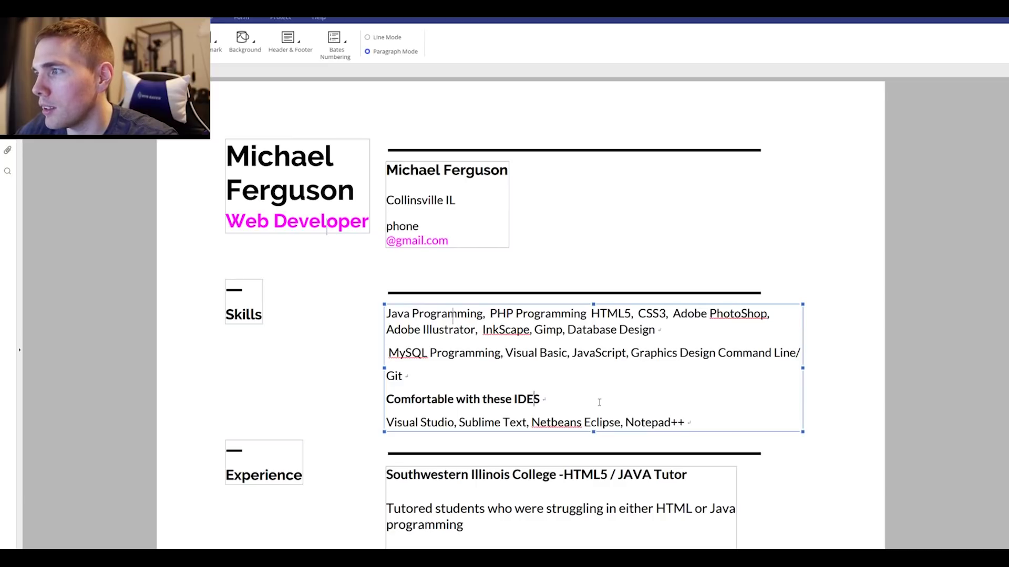
{"action": "key", "text": "ctrl+shift+Left"}
{"action": "key", "text": "ctrl+shift+Left"}
{"action": "key", "text": "ctrl+shift+Left"}
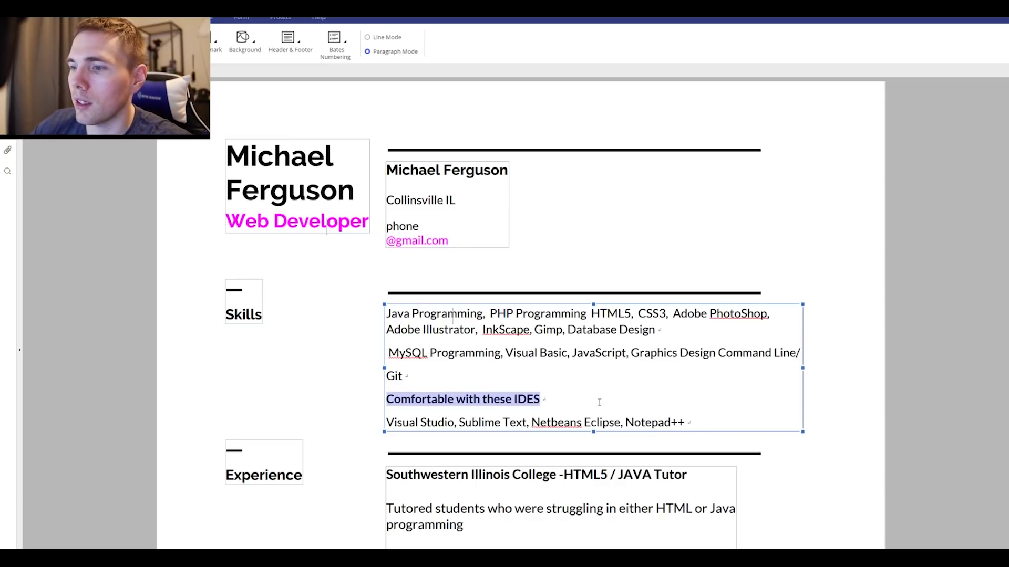
{"action": "key", "text": "Delete"}
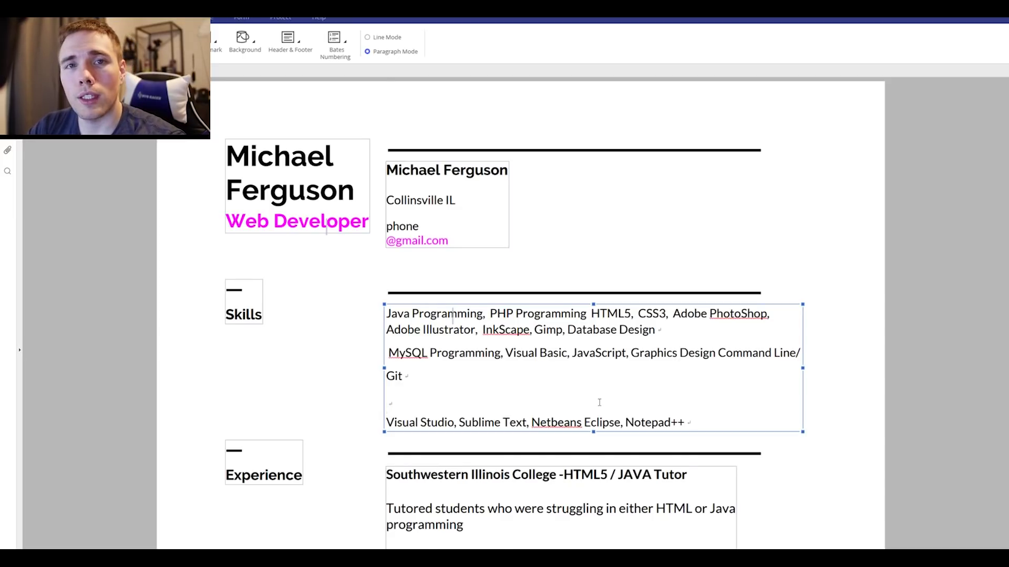
{"action": "scroll", "coordinate": [599, 403], "scroll_direction": "down", "scroll_amount": 4}
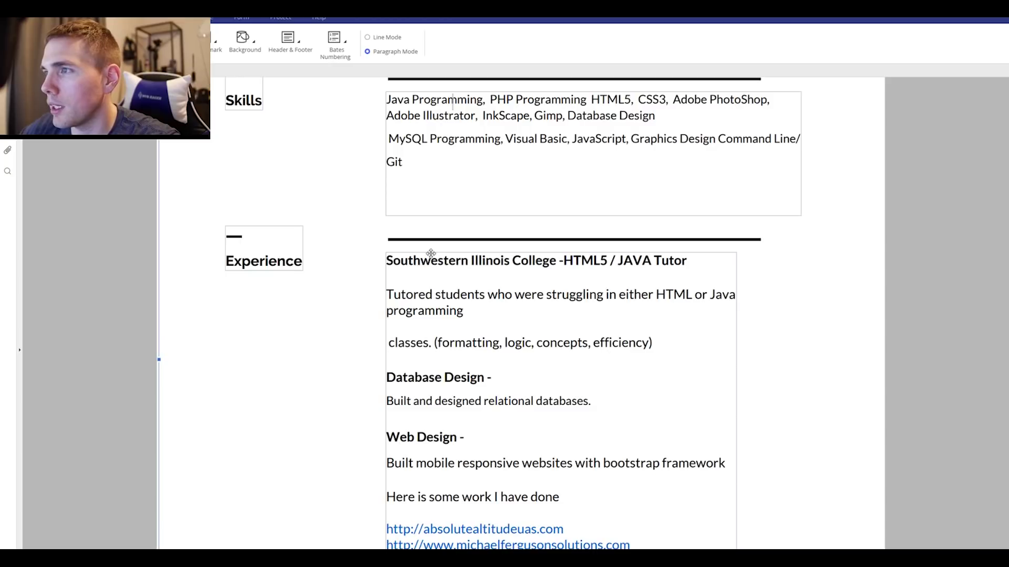
Step: Add ' -?' after the Tutor heading
{"action": "left_click", "coordinate": [676, 260]}
{"action": "left_click", "coordinate": [686, 260]}
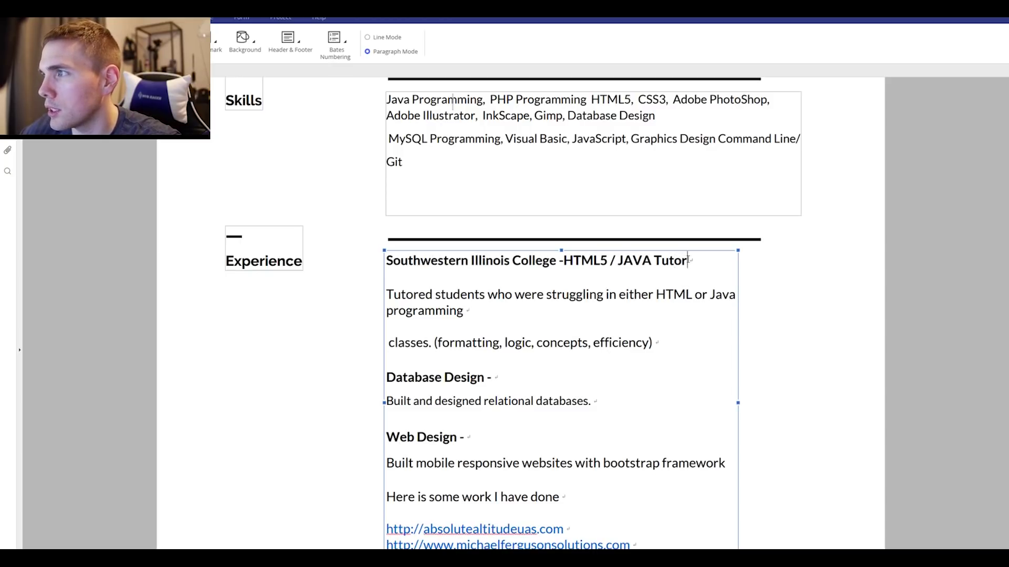
{"action": "type", "text": "-?"}
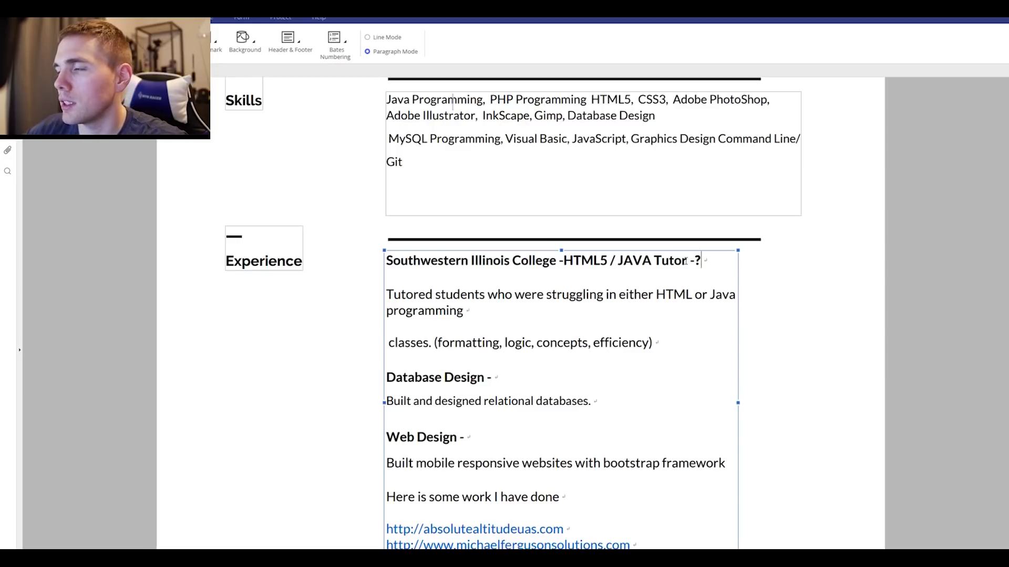
Step: Append '???' to the end of the databases line
{"action": "left_click_drag", "start_coordinate": [655, 344], "coordinate": [387, 293]}
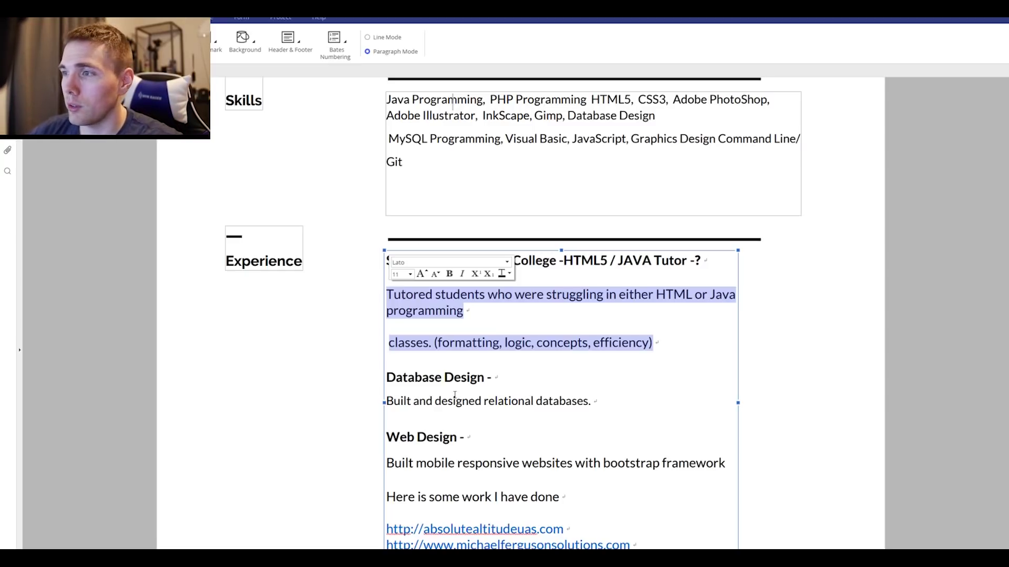
{"action": "left_click", "coordinate": [477, 344]}
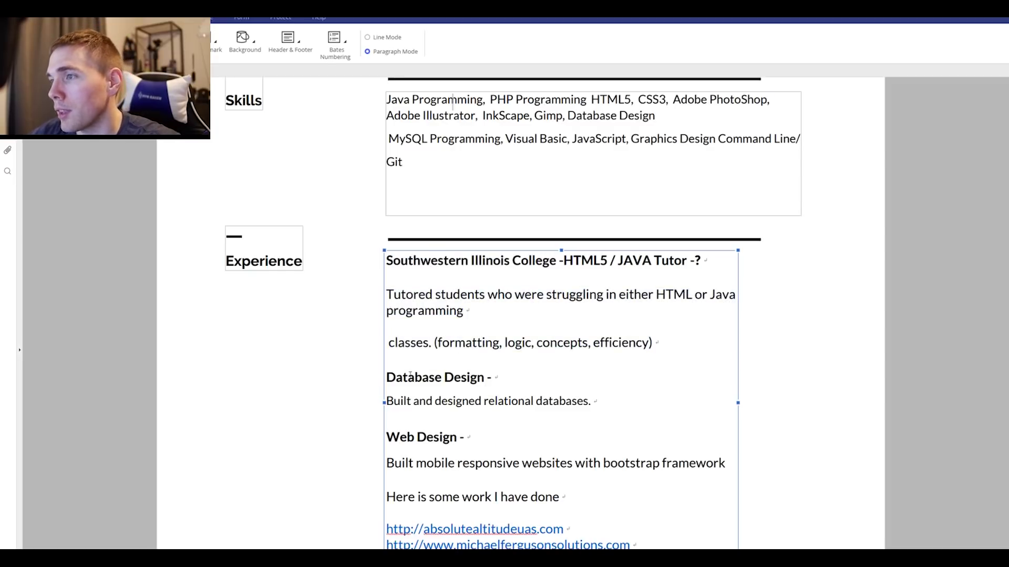
{"action": "key", "text": "Down"}
{"action": "key", "text": "Down"}
{"action": "key", "text": "End"}
{"action": "type", "text": "???"}
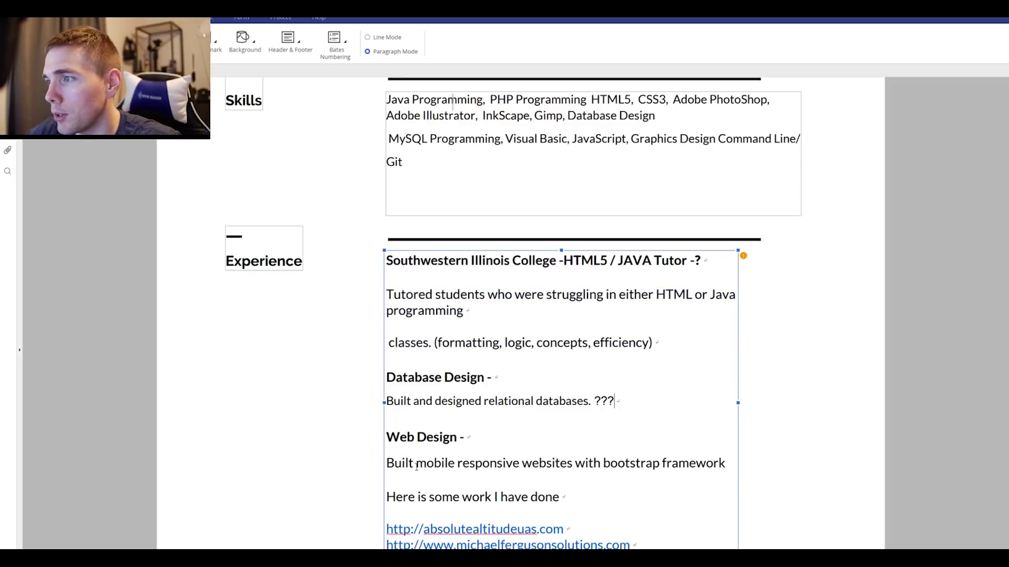
Step: Delete the line 'Here is some work I have done'
{"action": "left_click", "coordinate": [444, 497]}
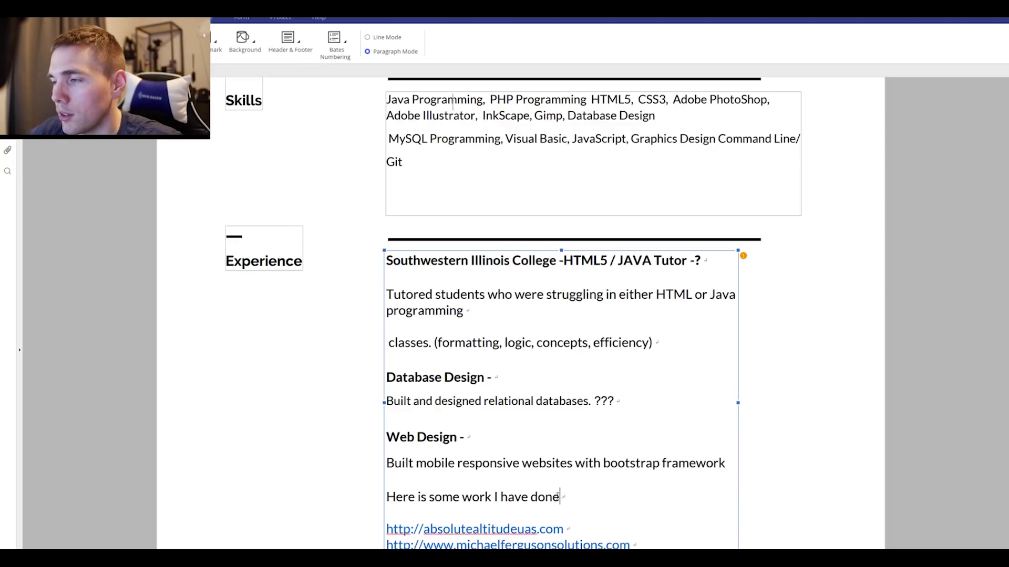
{"action": "left_click_drag", "start_coordinate": [560, 497], "coordinate": [386, 498]}
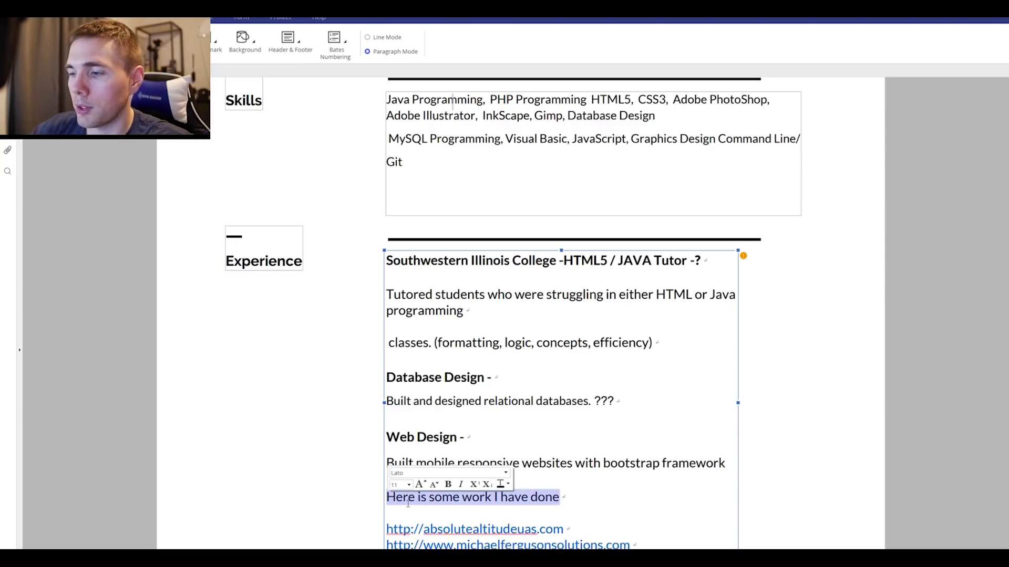
{"action": "key", "text": "BackSpace"}
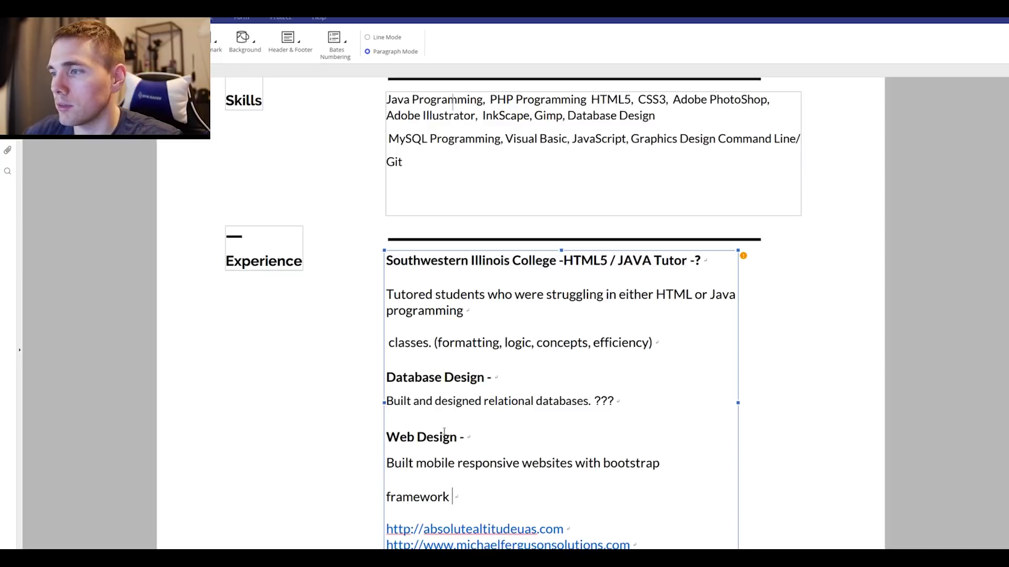
{"action": "scroll", "coordinate": [290, 378], "scroll_direction": "down", "scroll_amount": 10}
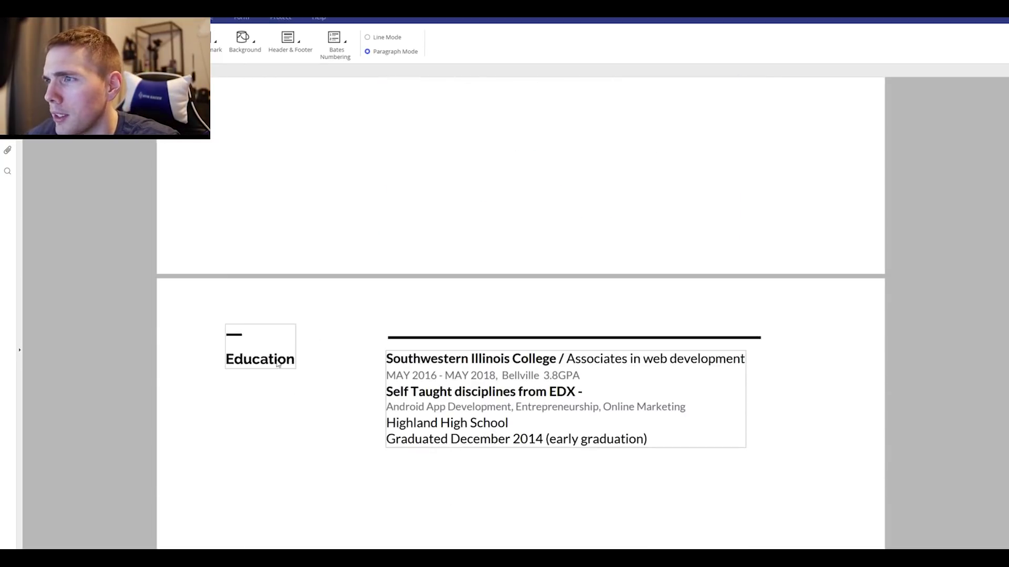
Step: Edit the Skills text box so 'PHP Programming' reads 'PHP5/7? Programming'
{"action": "scroll", "coordinate": [315, 349], "scroll_direction": "up", "scroll_amount": 5}
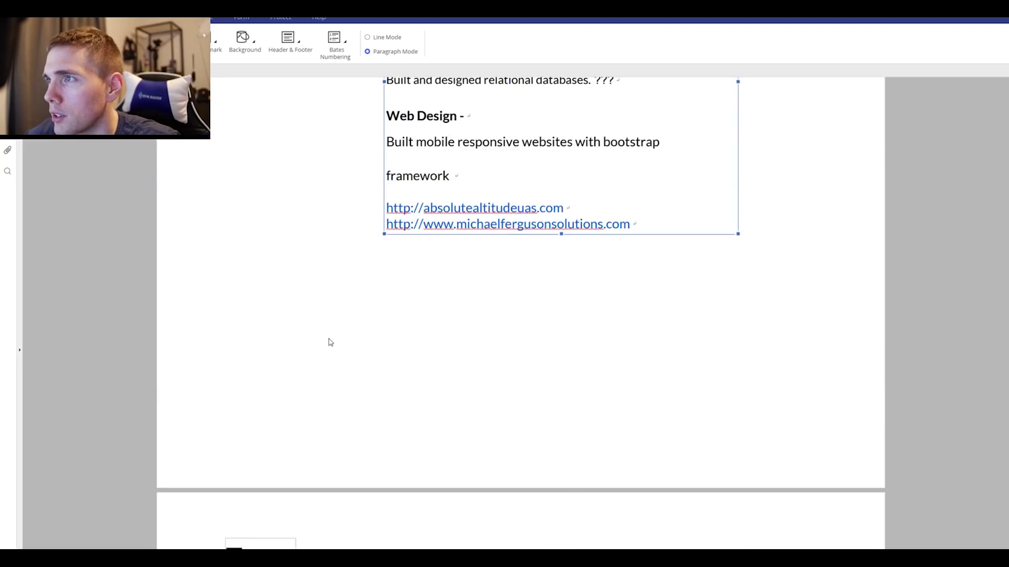
{"action": "scroll", "coordinate": [328, 367], "scroll_direction": "down", "scroll_amount": 3}
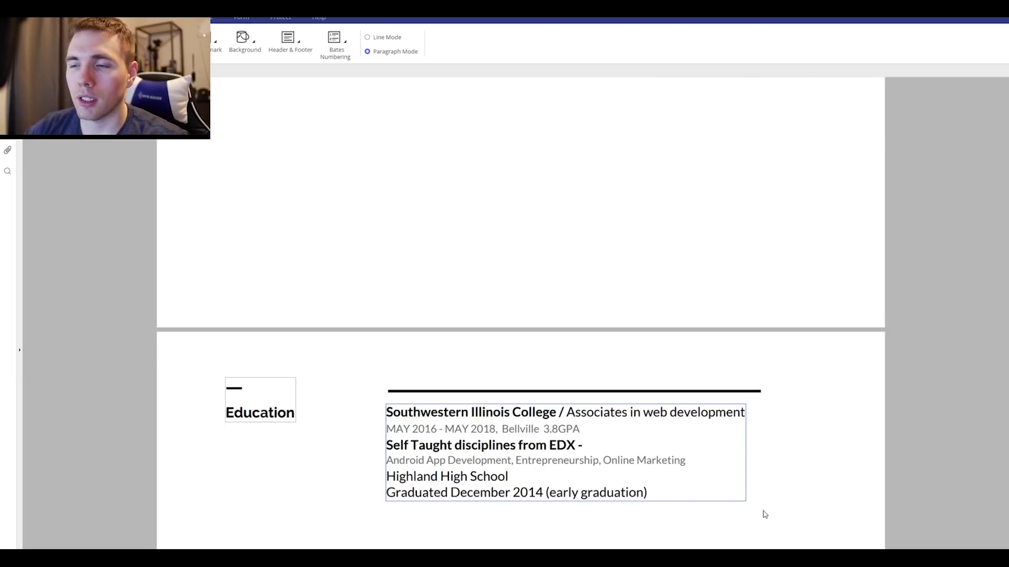
{"action": "scroll", "coordinate": [765, 514], "scroll_direction": "up", "scroll_amount": 10}
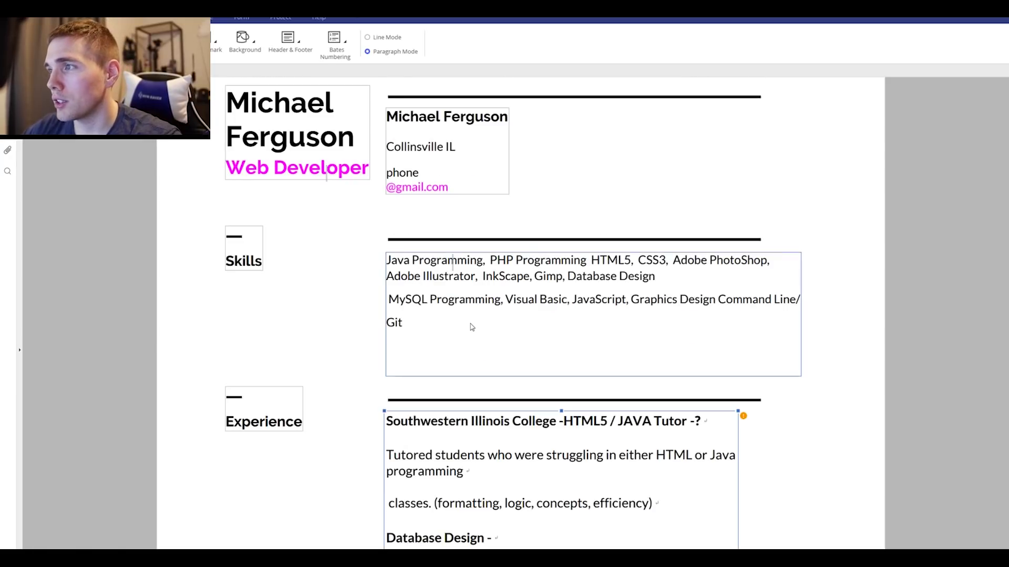
{"action": "left_click", "coordinate": [471, 327]}
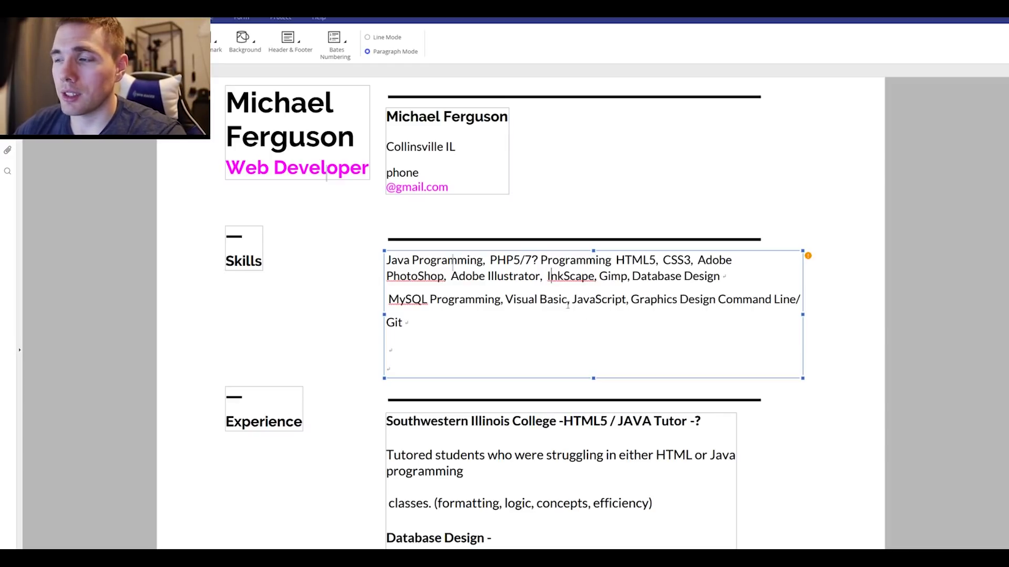
{"action": "scroll", "coordinate": [841, 431], "scroll_direction": "down", "scroll_amount": 10}
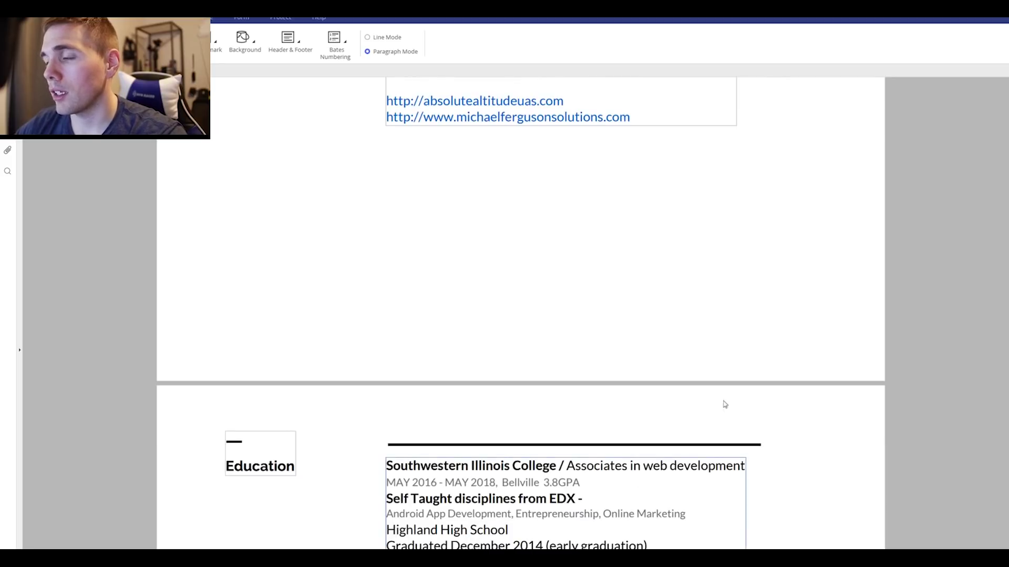
{"action": "scroll", "coordinate": [760, 385], "scroll_direction": "up", "scroll_amount": 7}
{"action": "scroll", "coordinate": [760, 385], "scroll_direction": "up", "scroll_amount": 5}
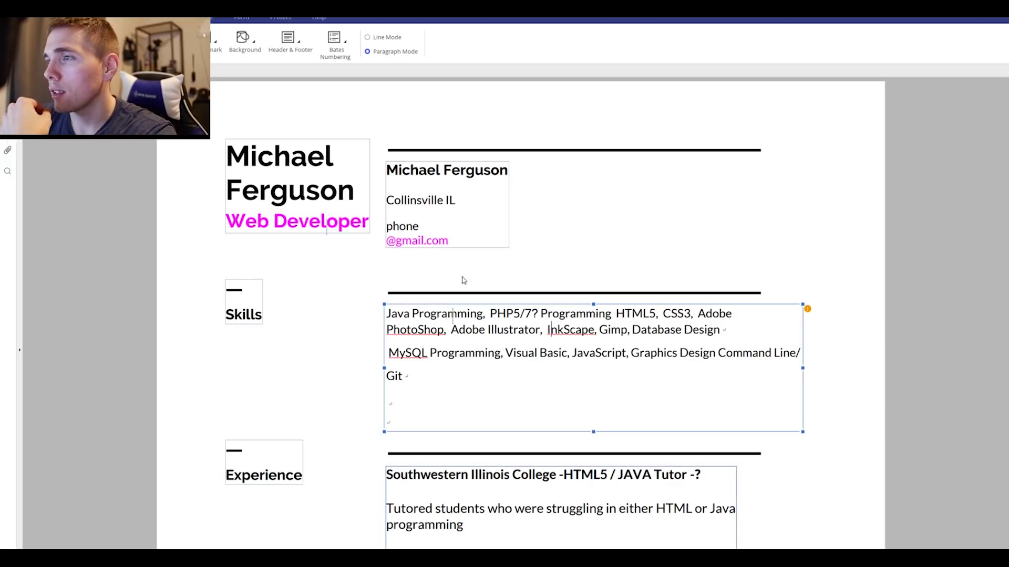
Step: Paste a copied text box and add a 'github' text box at the page's top right
{"action": "left_click", "coordinate": [270, 118]}
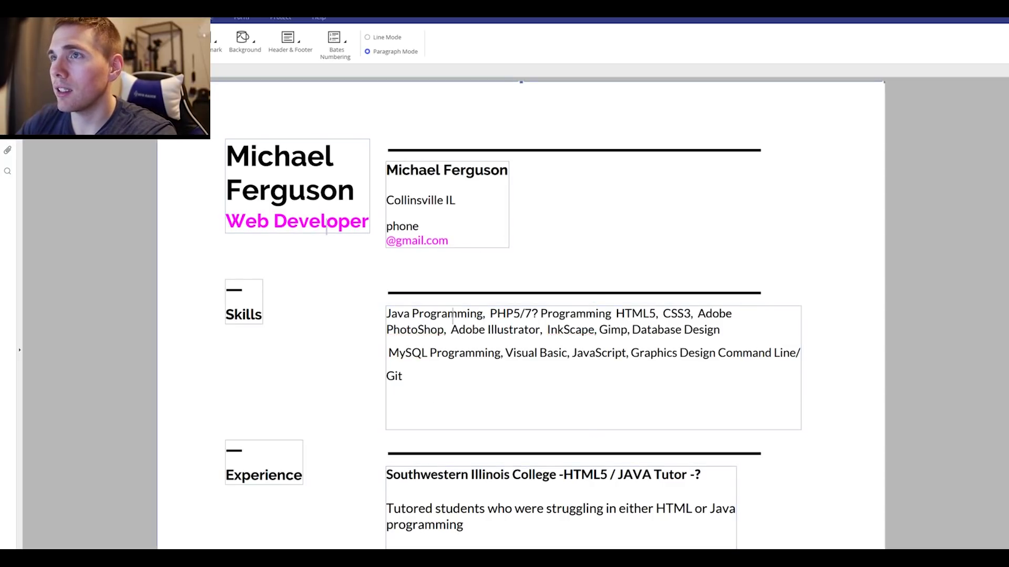
{"action": "key", "text": "ctrl+v"}
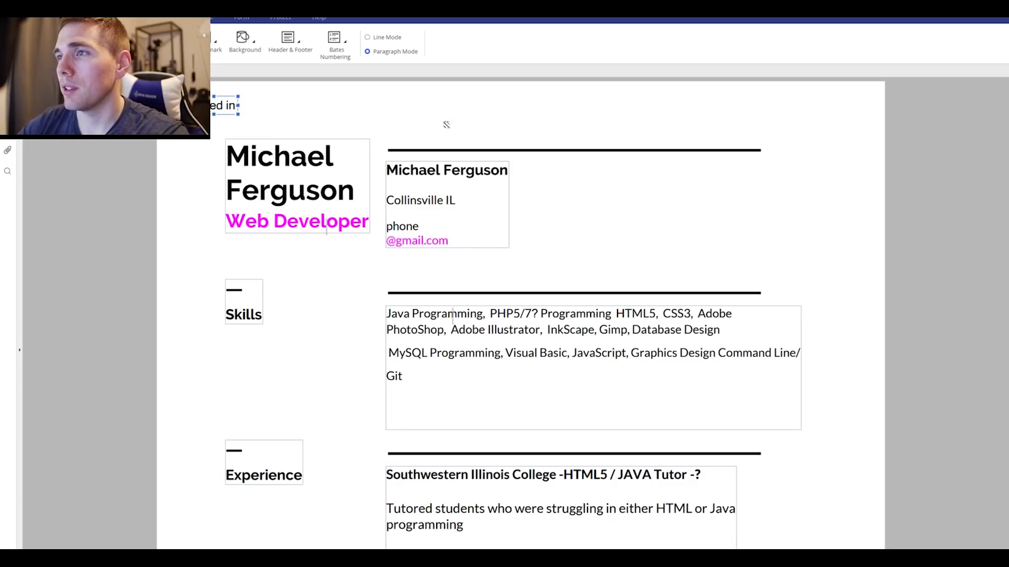
{"action": "left_click", "coordinate": [751, 107]}
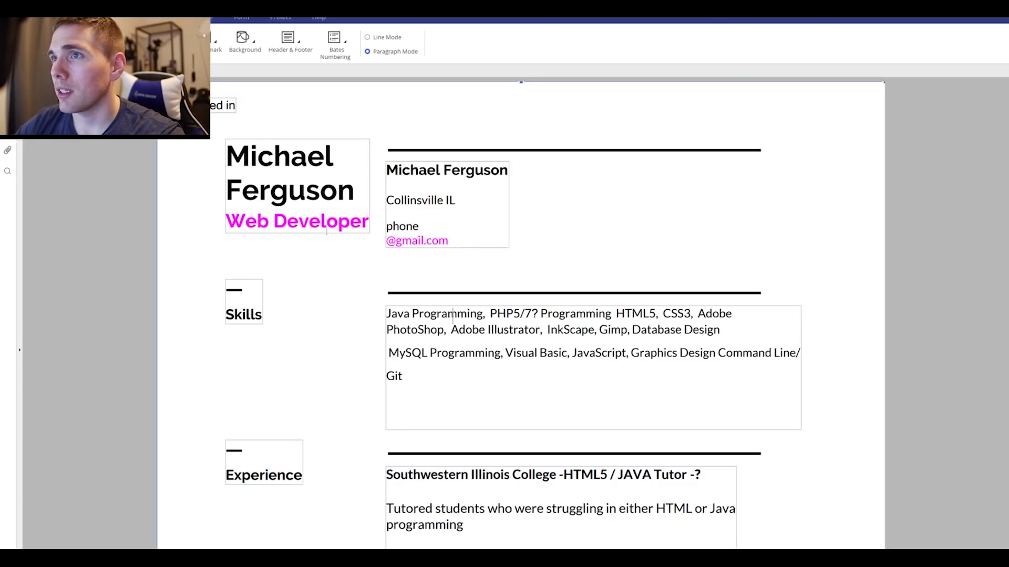
{"action": "left_click", "coordinate": [718, 123]}
{"action": "type", "text": "github"}
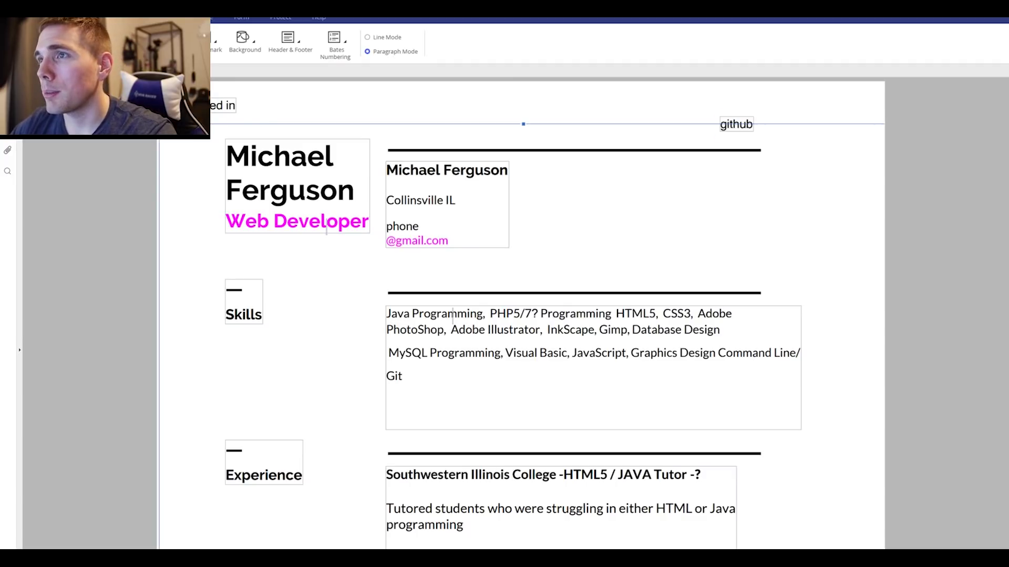
{"action": "left_click", "coordinate": [213, 255]}
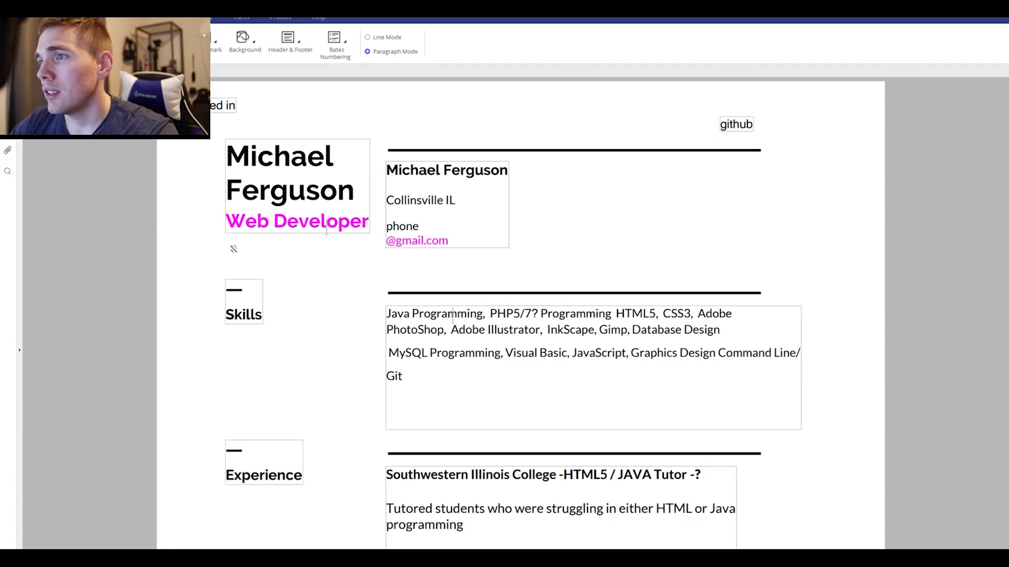
Step: Paste the short summary text into a new box below the Web Developer title
{"action": "left_click", "coordinate": [225, 247]}
{"action": "type", "text": "passionate about lernaing and teaching"}
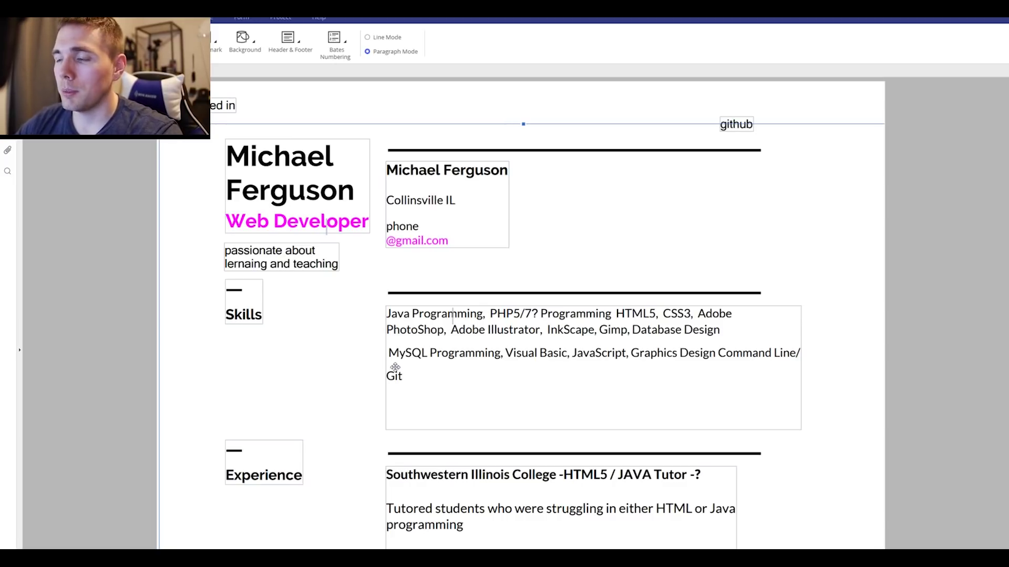
{"action": "scroll", "coordinate": [635, 182], "scroll_direction": "down", "scroll_amount": 1}
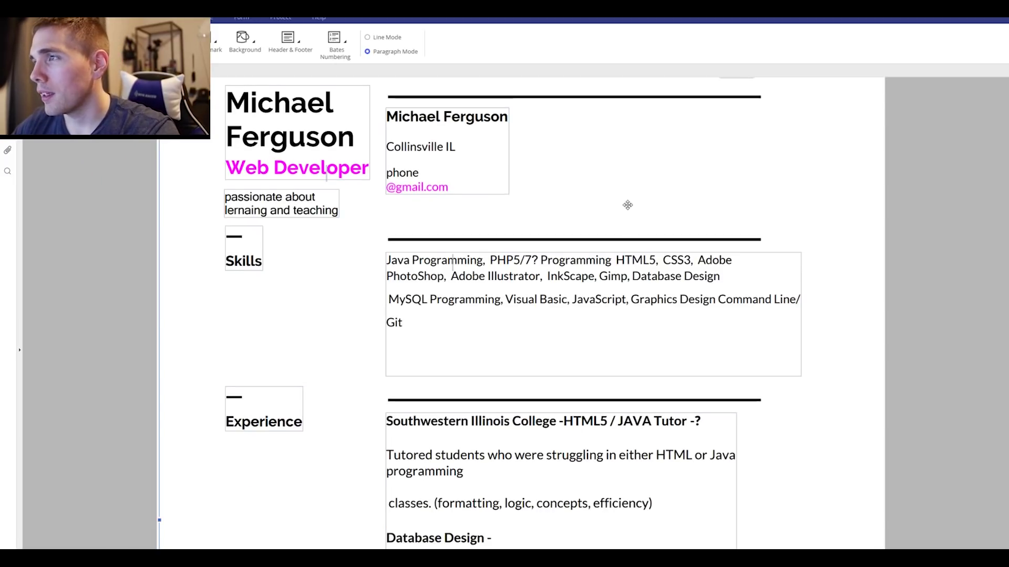
{"action": "scroll", "coordinate": [655, 164], "scroll_direction": "up", "scroll_amount": 1}
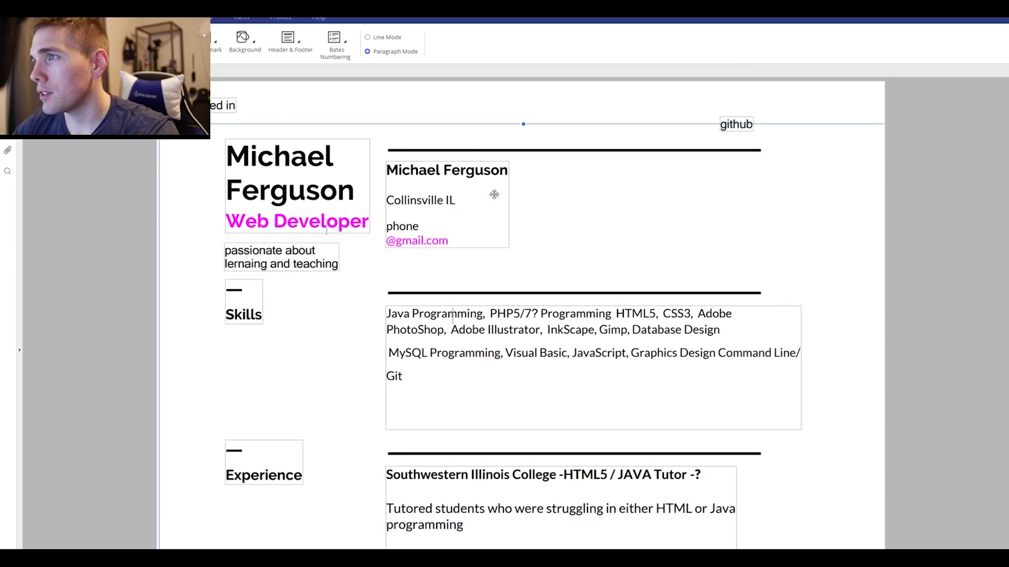
Step: Move the 'linked in' label beside the contact details and 'github' just below it
{"action": "left_click", "coordinate": [217, 98]}
{"action": "left_click_drag", "start_coordinate": [217, 98], "coordinate": [596, 168]}
{"action": "left_click", "coordinate": [735, 124]}
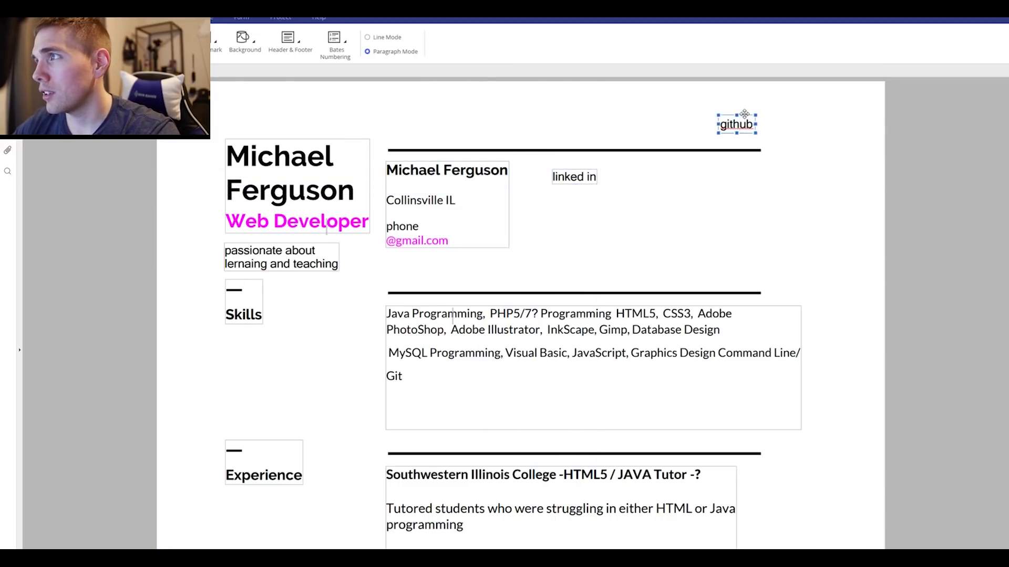
{"action": "left_click_drag", "start_coordinate": [735, 124], "coordinate": [571, 206]}
{"action": "scroll", "coordinate": [525, 439], "scroll_direction": "down", "scroll_amount": 4}
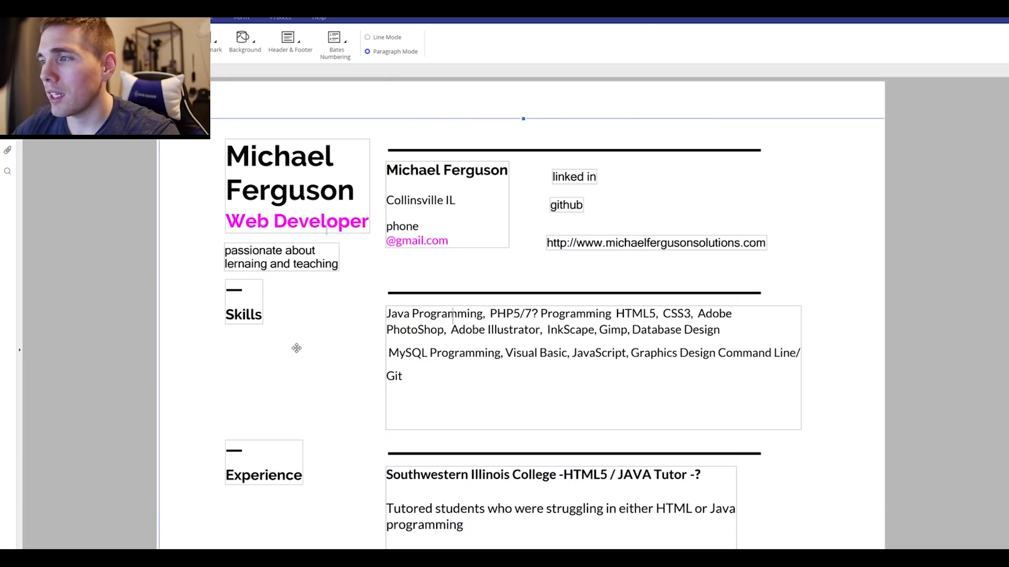
{"action": "scroll", "coordinate": [301, 315], "scroll_direction": "down", "scroll_amount": 10}
{"action": "scroll", "coordinate": [293, 358], "scroll_direction": "down", "scroll_amount": 2}
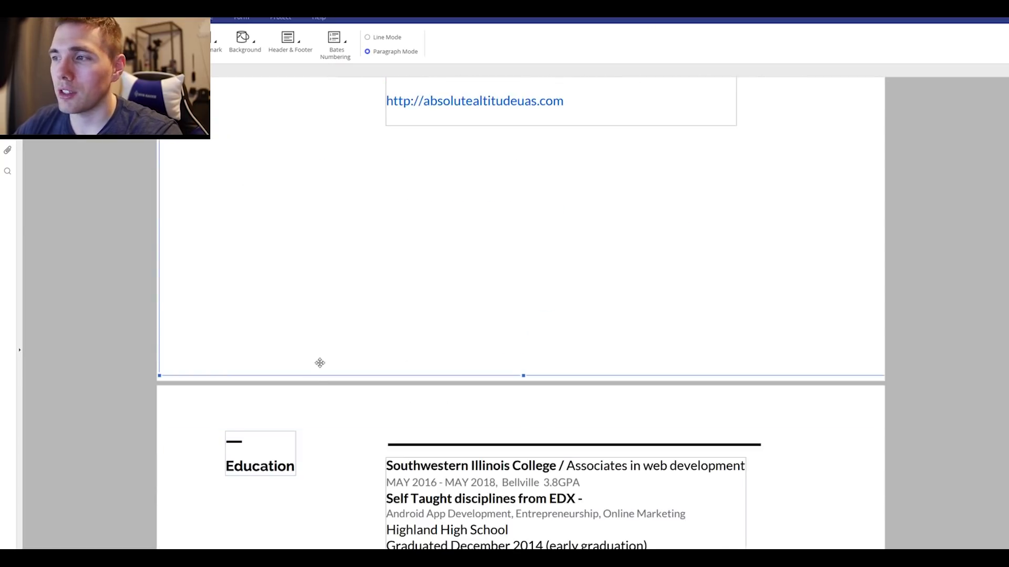
{"action": "scroll", "coordinate": [318, 362], "scroll_direction": "up", "scroll_amount": 12}
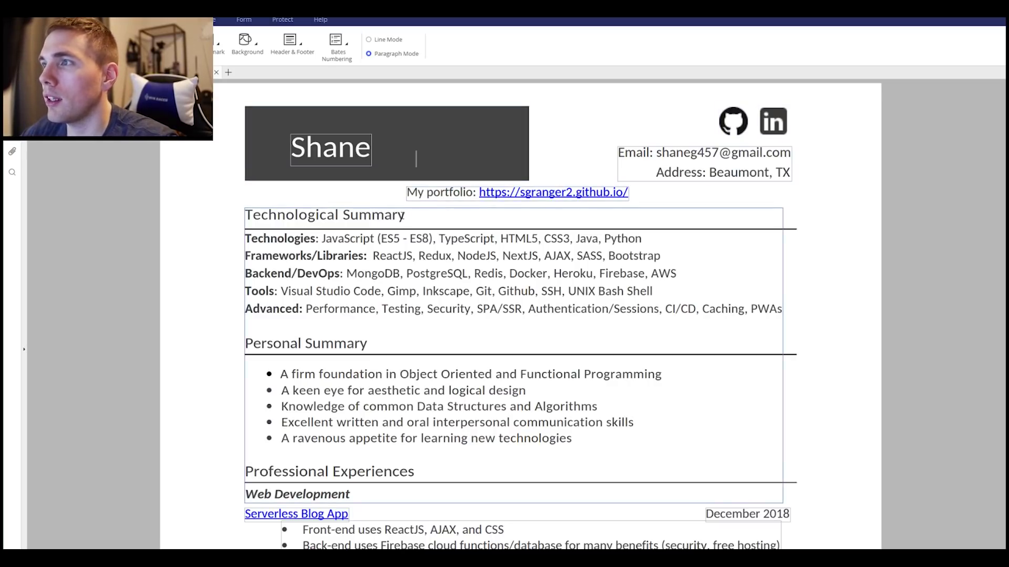
Step: Replace the 'Technological Summary' heading text with 'Skills'
{"action": "left_click", "coordinate": [403, 216]}
{"action": "left_click_drag", "start_coordinate": [404, 217], "coordinate": [246, 217]}
{"action": "type", "text": "Skills"}
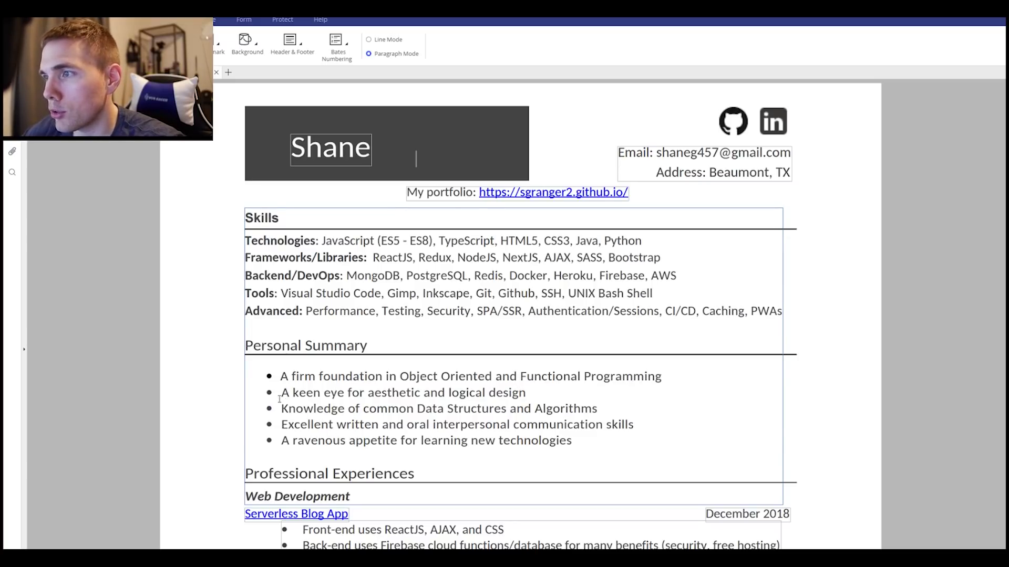
Step: Remove the bullet from the first Personal Summary line to merge it into a paragraph
{"action": "left_click_drag", "start_coordinate": [306, 394], "coordinate": [421, 398]}
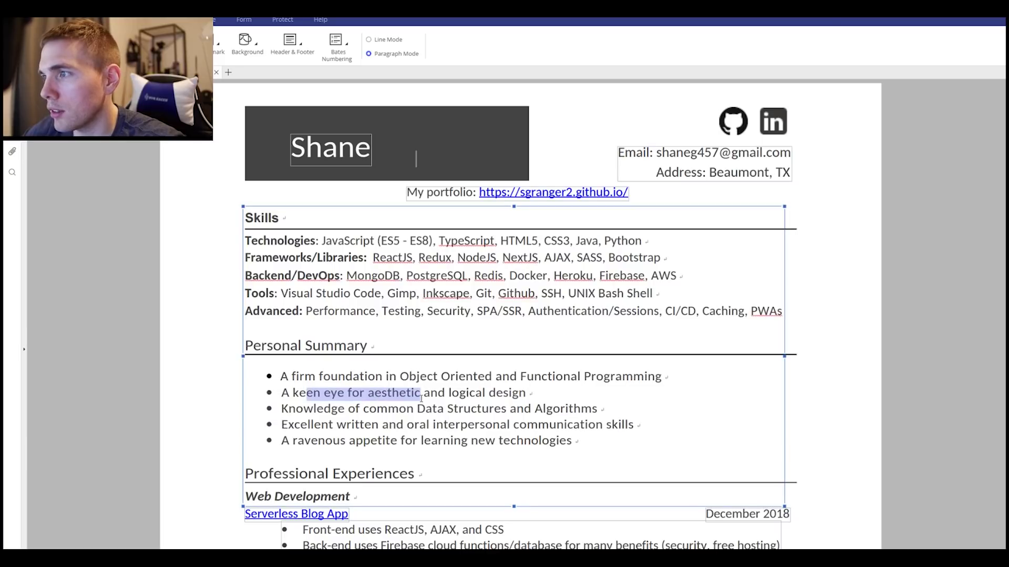
{"action": "left_click", "coordinate": [421, 398]}
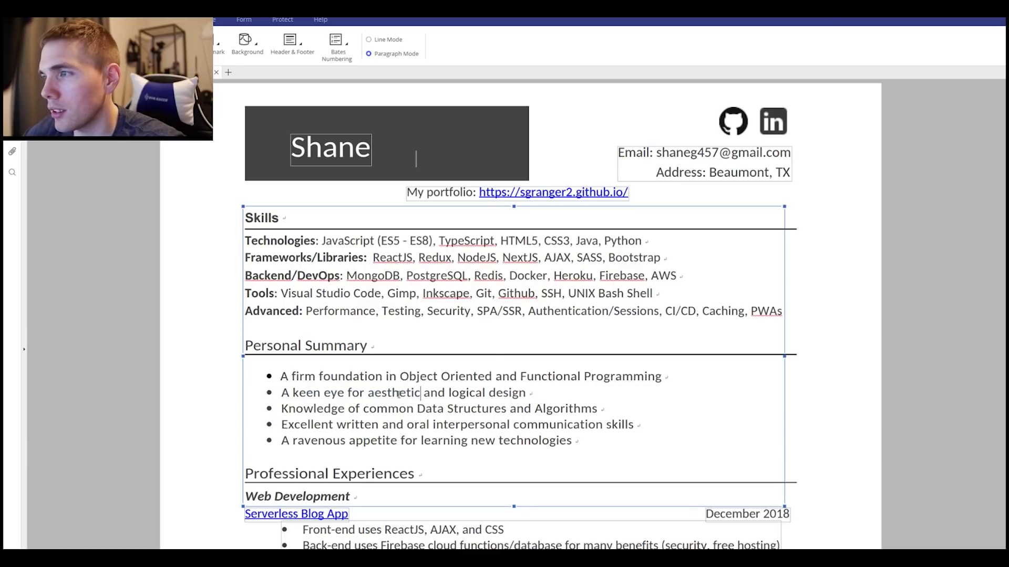
{"action": "left_click", "coordinate": [279, 377]}
{"action": "key", "text": "BackSpace"}
{"action": "key", "text": "BackSpace"}
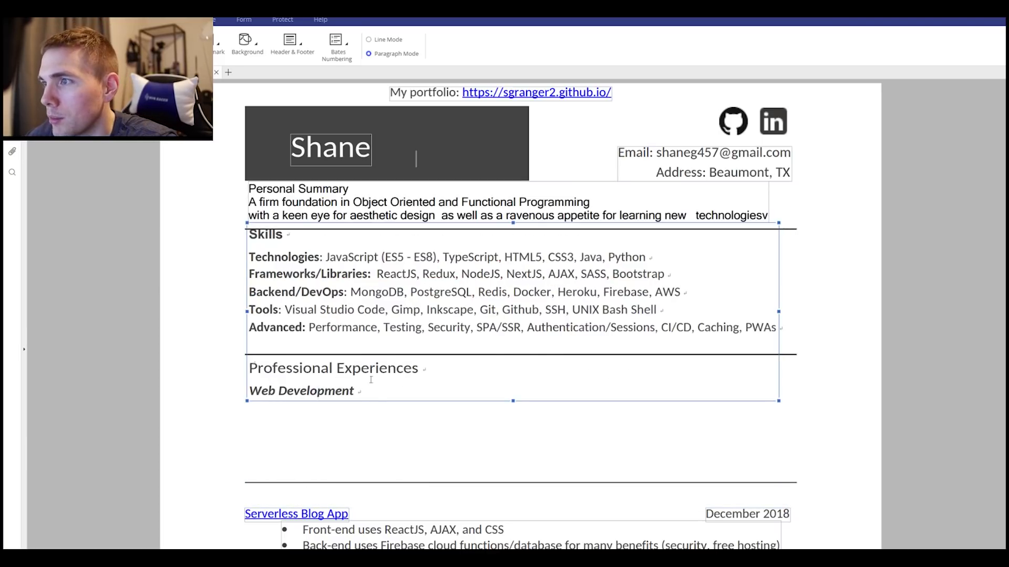
Step: Move the horizontal divider line up beneath Web Development
{"action": "left_click", "coordinate": [300, 483]}
{"action": "left_click_drag", "start_coordinate": [300, 483], "coordinate": [306, 415]}
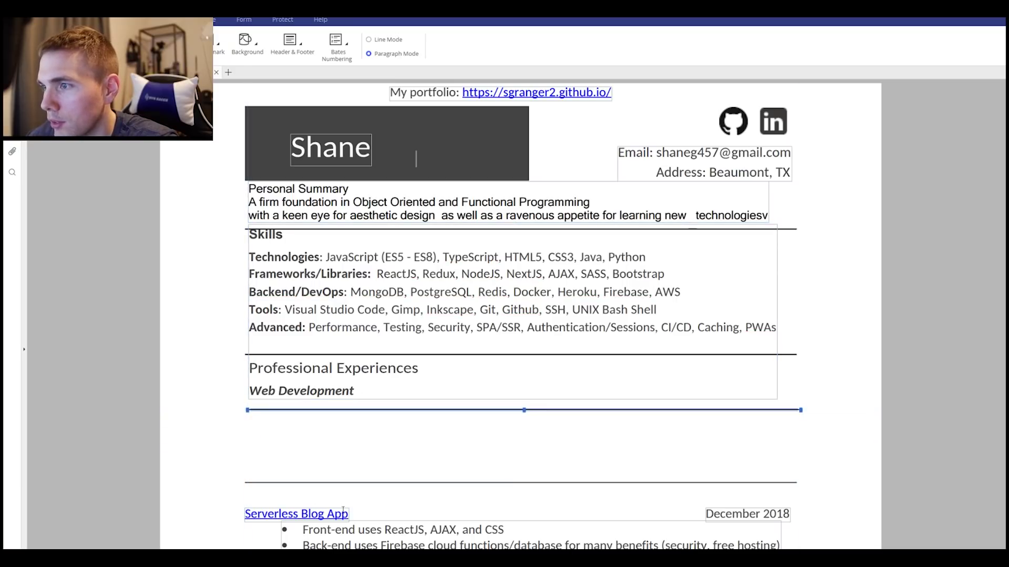
{"action": "left_click", "coordinate": [372, 500]}
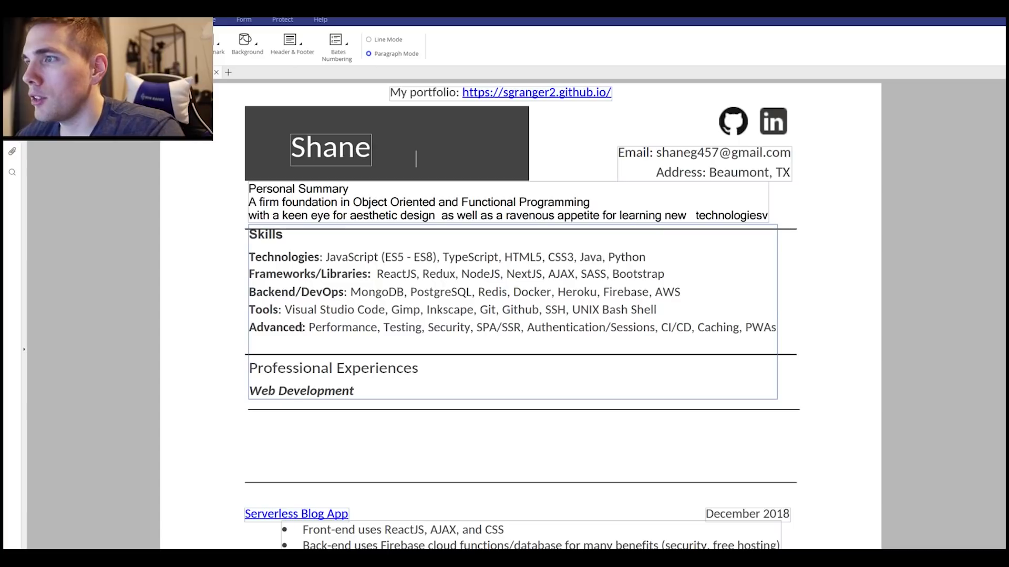
Step: Relabel the 'Advanced' row in the Skills box as 'misc'
{"action": "left_click", "coordinate": [301, 327]}
{"action": "left_click_drag", "start_coordinate": [295, 327], "coordinate": [247, 327]}
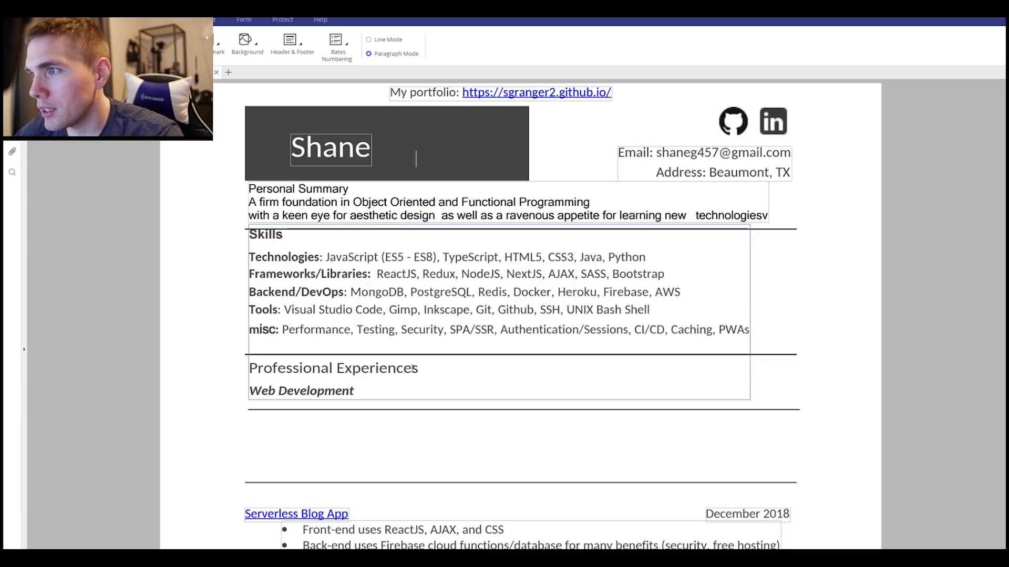
{"action": "left_click", "coordinate": [414, 368]}
{"action": "left_click", "coordinate": [223, 367]}
Step: Scroll through the résumé to review the Personal projects heading and project entries below it
{"action": "scroll", "coordinate": [209, 359], "scroll_direction": "down", "scroll_amount": 1}
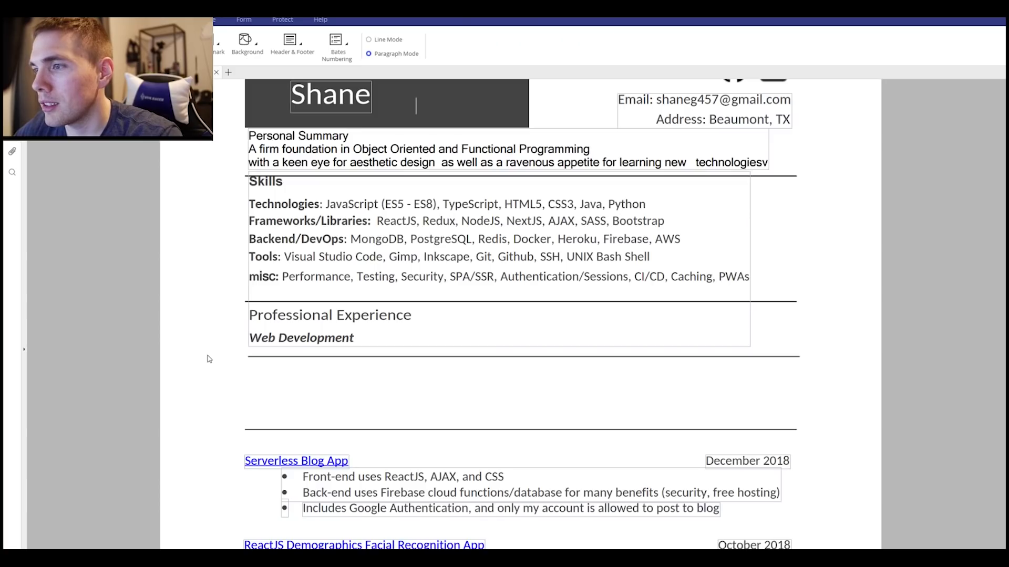
{"action": "scroll", "coordinate": [210, 359], "scroll_direction": "down", "scroll_amount": 2}
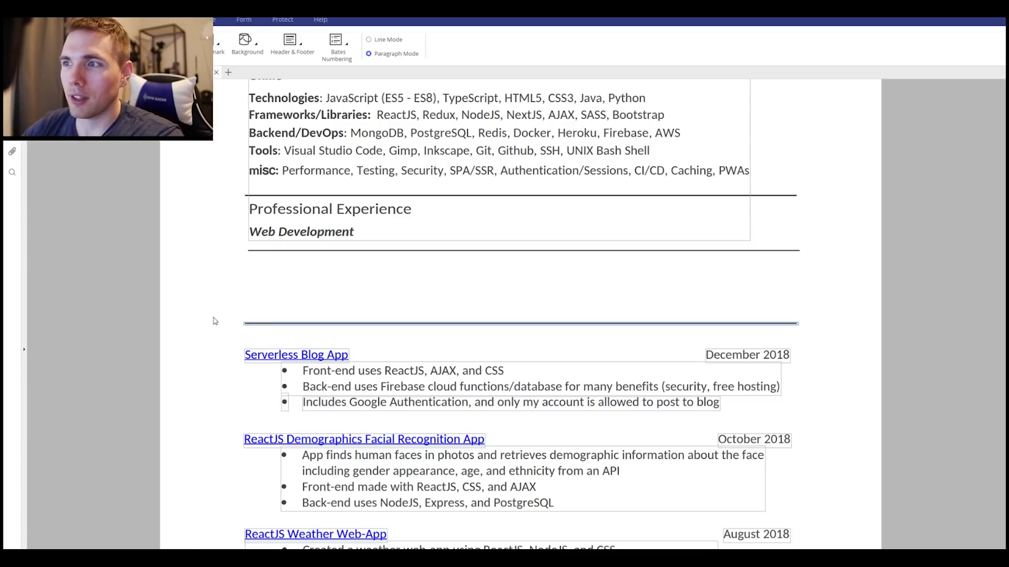
{"action": "scroll", "coordinate": [210, 325], "scroll_direction": "down", "scroll_amount": 1}
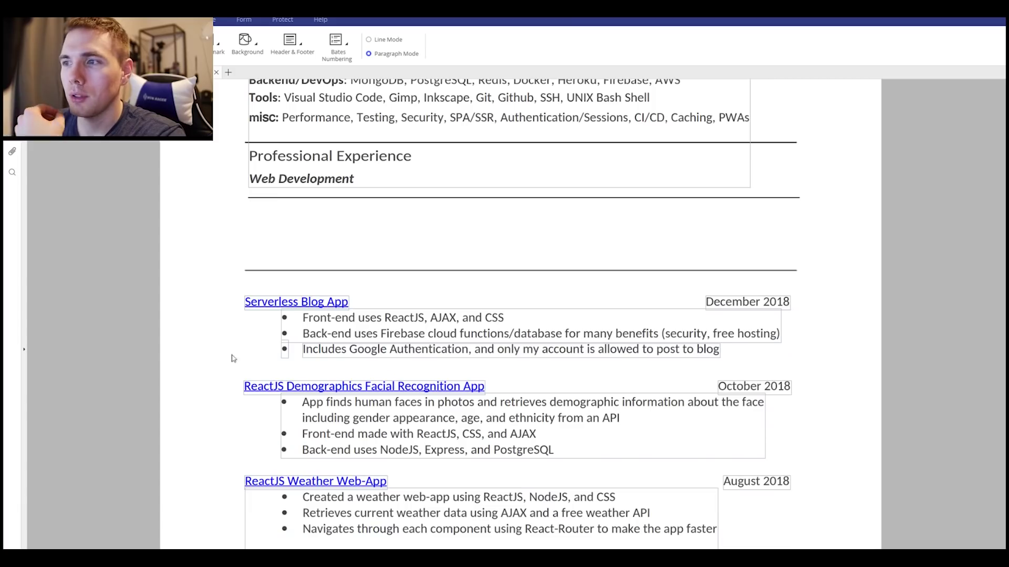
{"action": "scroll", "coordinate": [230, 356], "scroll_direction": "down", "scroll_amount": 2}
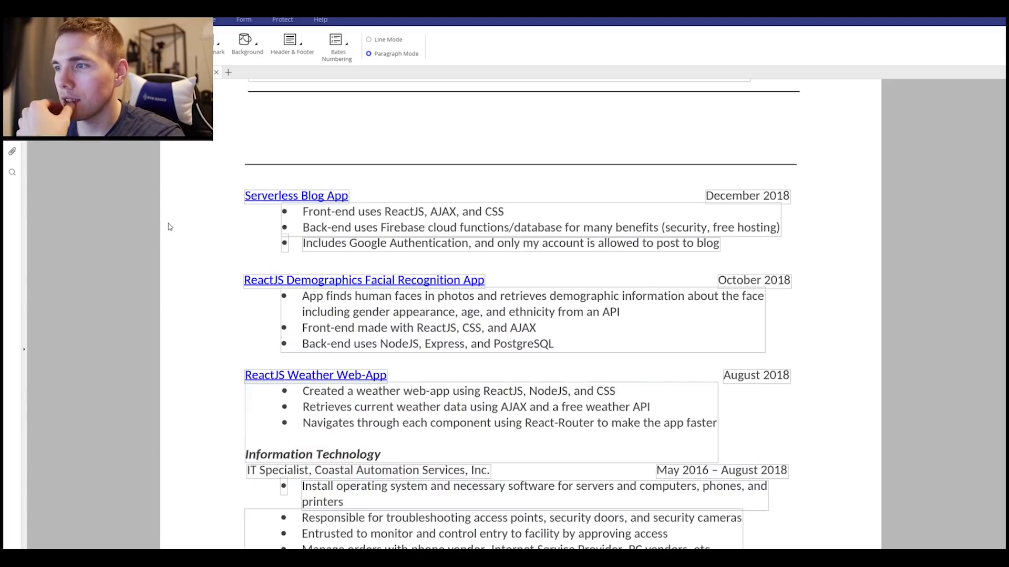
{"action": "scroll", "coordinate": [879, 279], "scroll_direction": "up", "scroll_amount": 5}
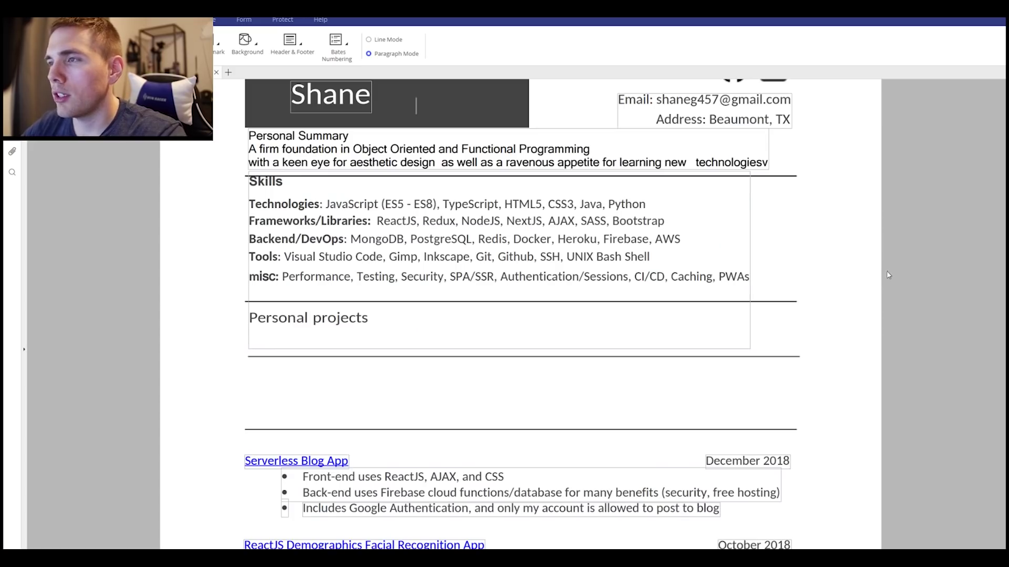
{"action": "scroll", "coordinate": [933, 352], "scroll_direction": "up", "scroll_amount": 1}
{"action": "scroll", "coordinate": [929, 346], "scroll_direction": "down", "scroll_amount": 4}
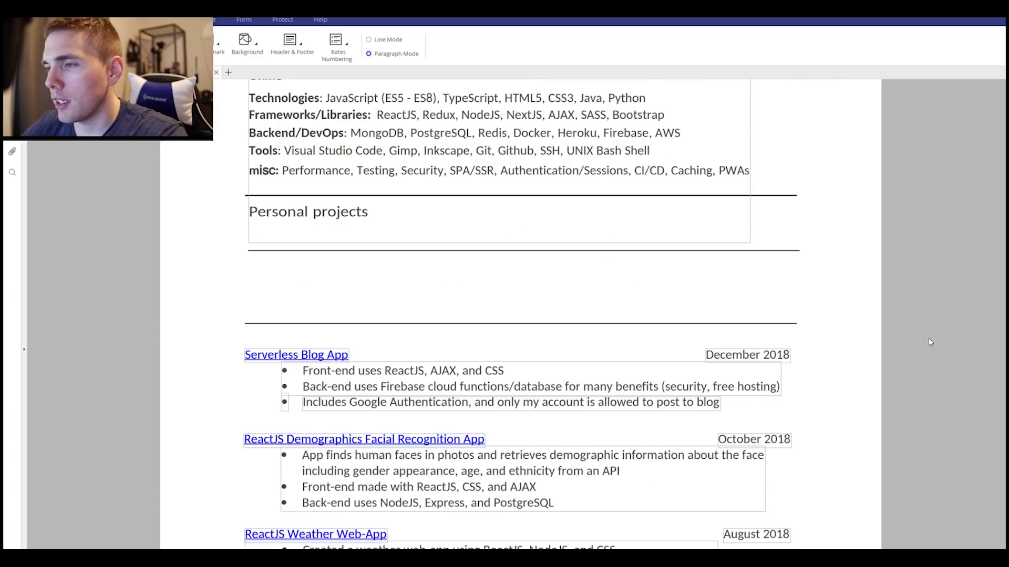
{"action": "scroll", "coordinate": [930, 343], "scroll_direction": "down", "scroll_amount": 1}
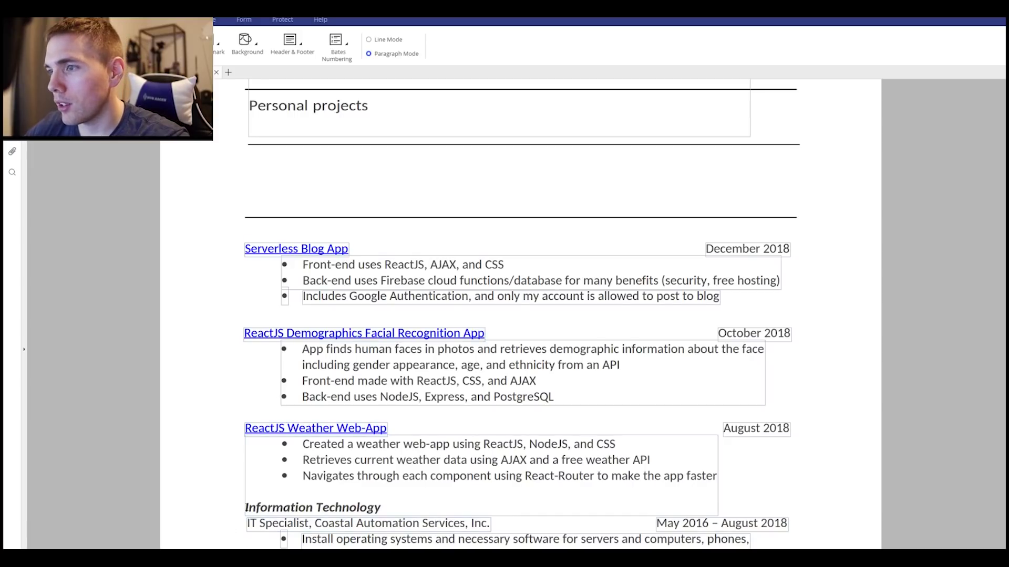
{"action": "scroll", "coordinate": [292, 293], "scroll_direction": "up", "scroll_amount": 1}
{"action": "scroll", "coordinate": [293, 292], "scroll_direction": "up", "scroll_amount": 3}
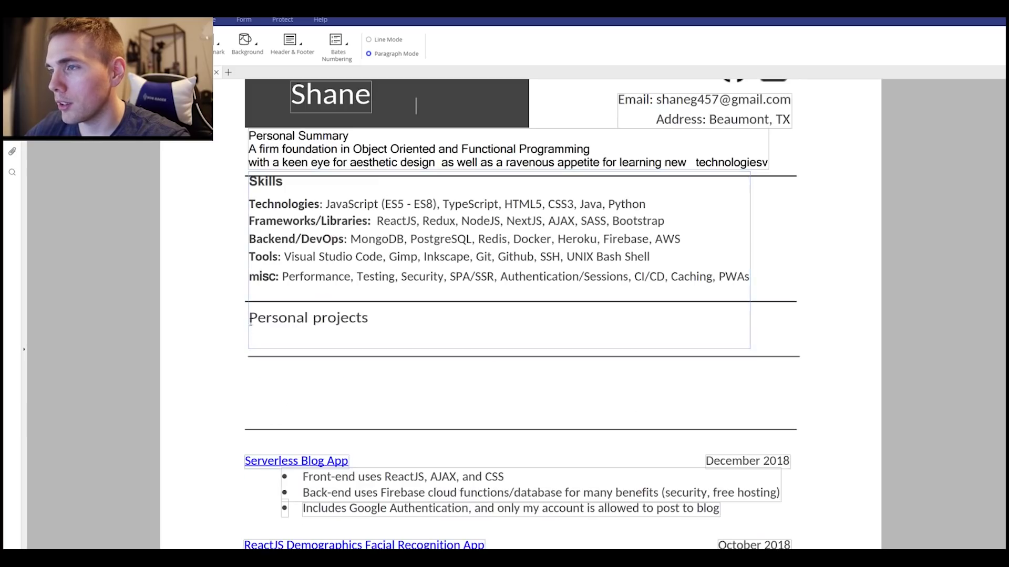
{"action": "scroll", "coordinate": [222, 384], "scroll_direction": "down", "scroll_amount": 2}
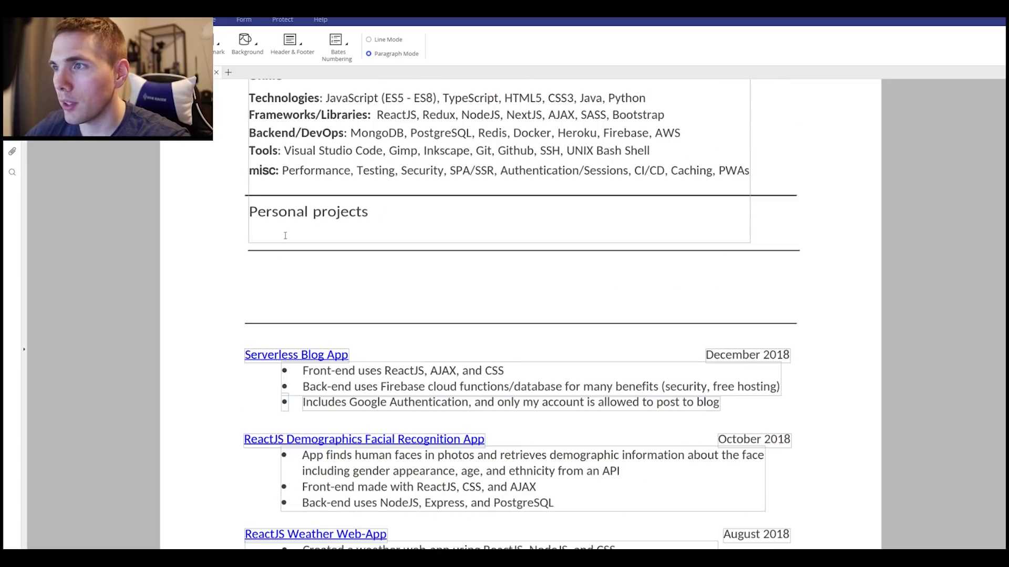
{"action": "scroll", "coordinate": [232, 427], "scroll_direction": "down", "scroll_amount": 4}
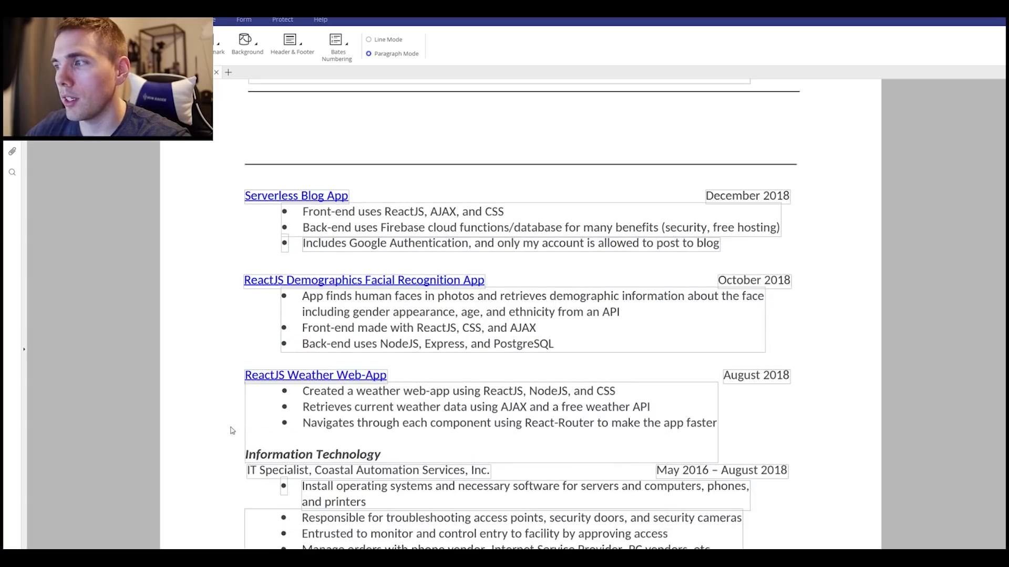
{"action": "scroll", "coordinate": [238, 421], "scroll_direction": "down", "scroll_amount": 1}
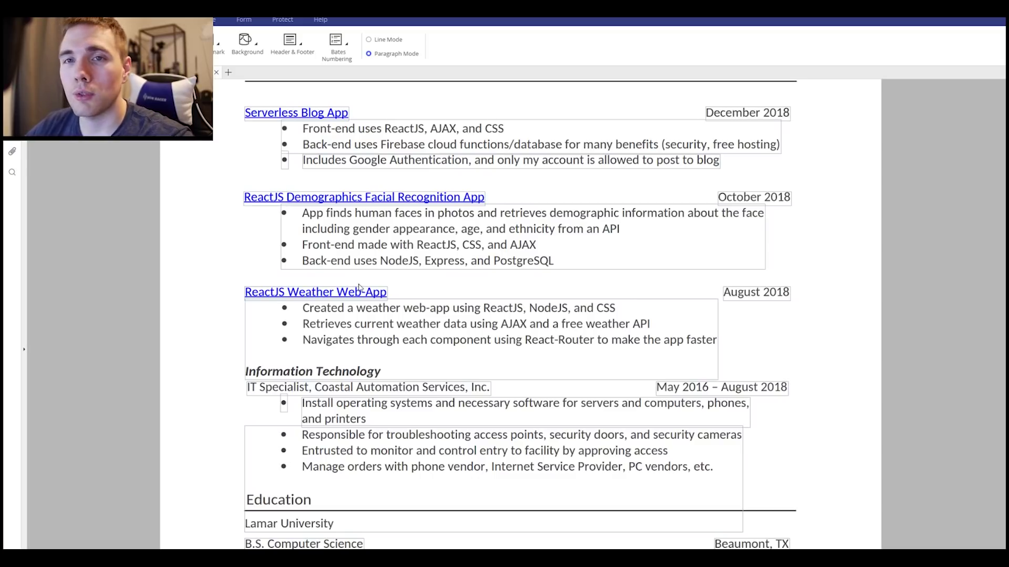
{"action": "scroll", "coordinate": [223, 307], "scroll_direction": "up", "scroll_amount": 3}
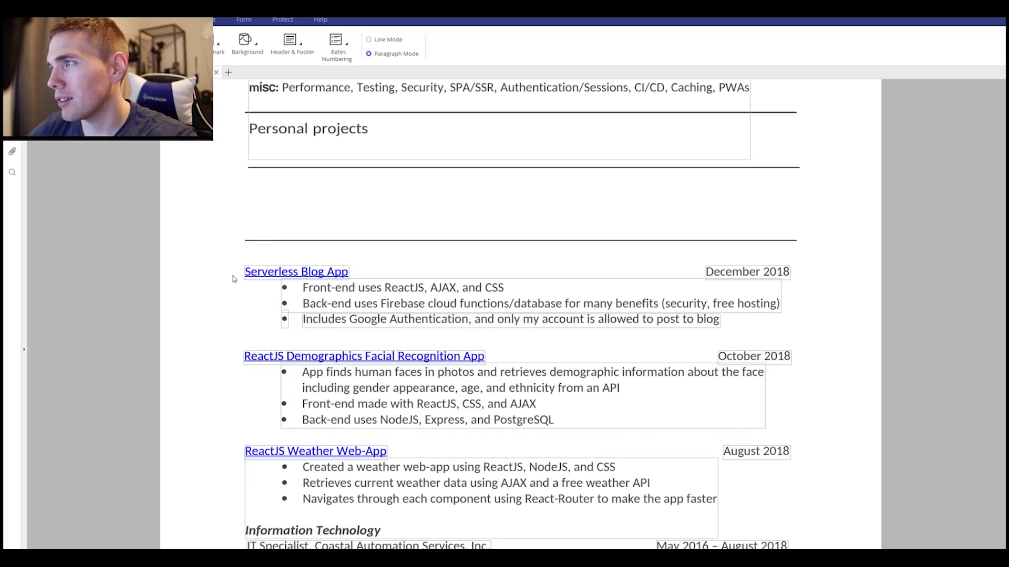
{"action": "scroll", "coordinate": [234, 279], "scroll_direction": "up", "scroll_amount": 5}
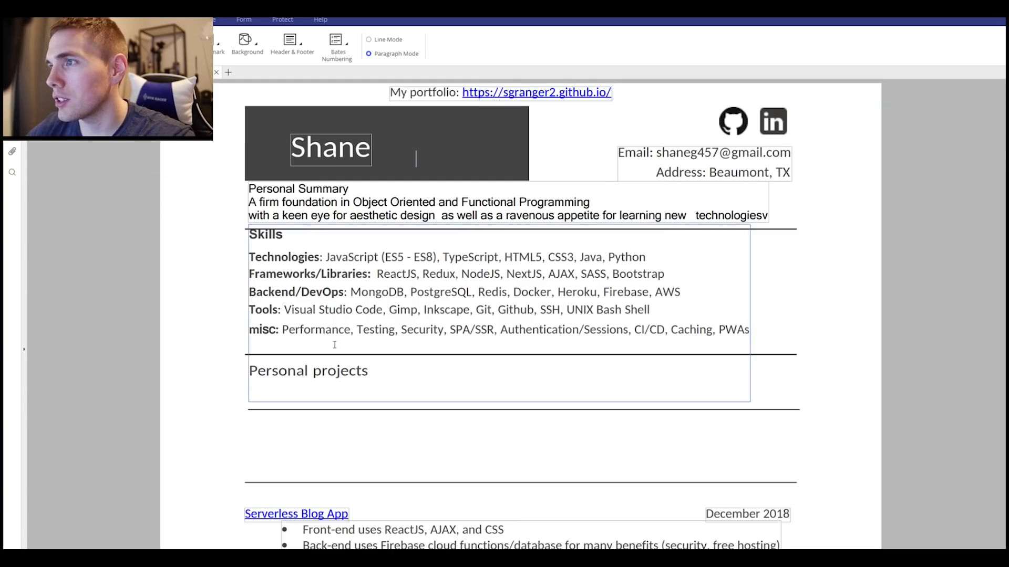